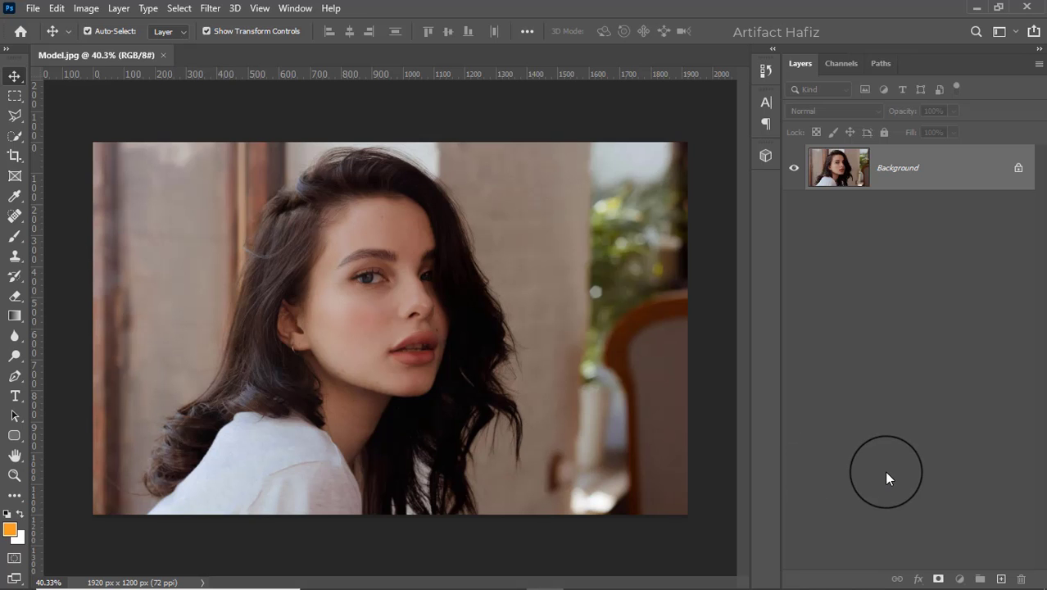
Step: Add a Selective Color adjustment layer and adjust the Reds' cyan and yellow
{"action": "left_click", "coordinate": [960, 578]}
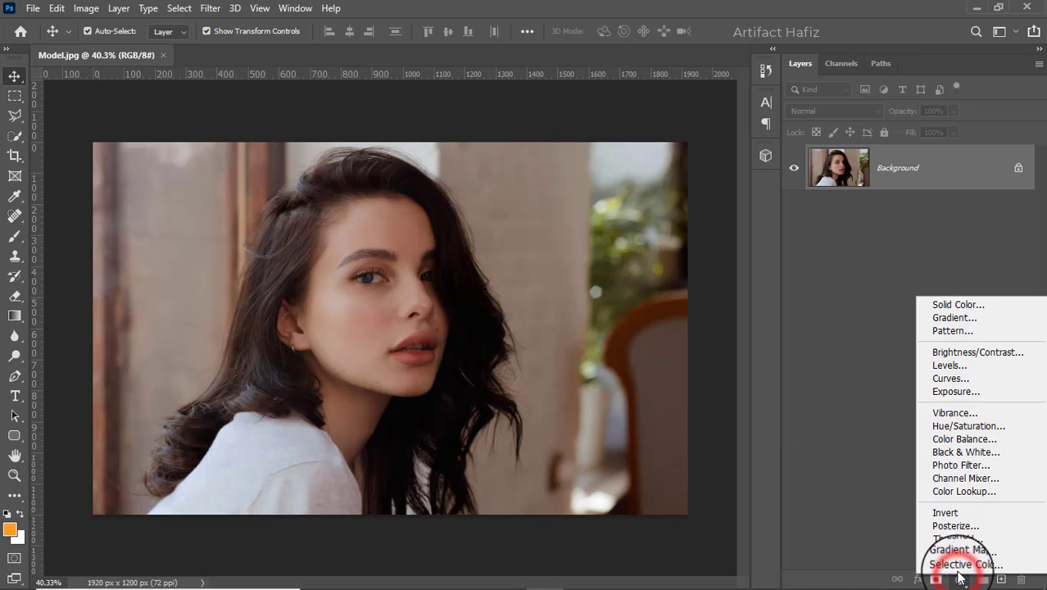
{"action": "left_click", "coordinate": [959, 565]}
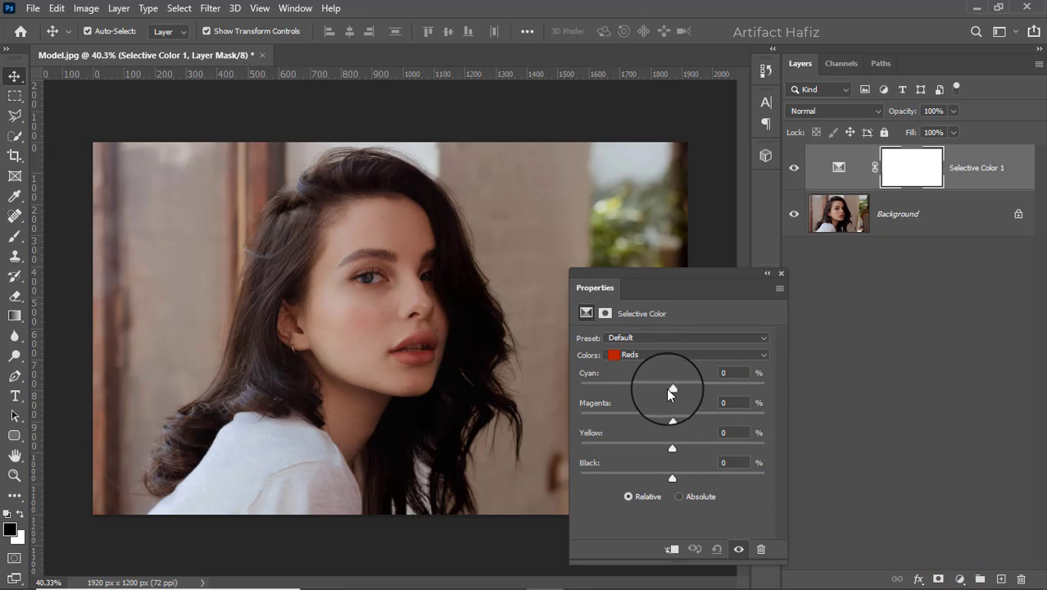
{"action": "mouse_move", "coordinate": [671, 390]}
{"action": "left_mouse_down"}
{"action": "mouse_move", "coordinate": [684, 388]}
{"action": "mouse_move", "coordinate": [643, 388]}
{"action": "mouse_move", "coordinate": [704, 418]}
{"action": "mouse_move", "coordinate": [672, 418]}
{"action": "left_mouse_up"}
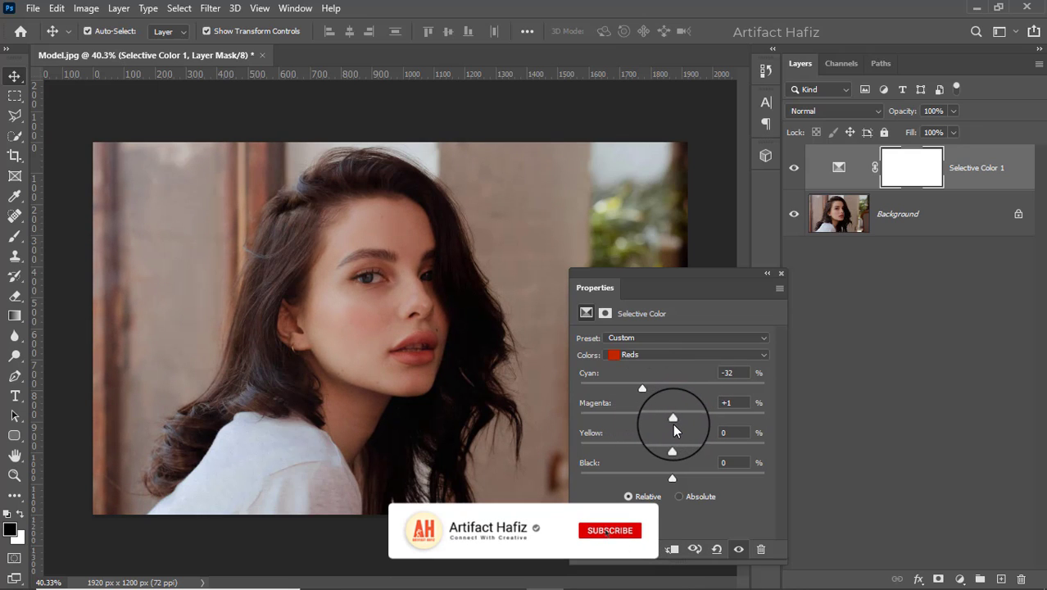
{"action": "mouse_move", "coordinate": [673, 449]}
{"action": "left_mouse_down"}
{"action": "mouse_move", "coordinate": [650, 447]}
{"action": "mouse_move", "coordinate": [686, 447]}
{"action": "left_mouse_up"}
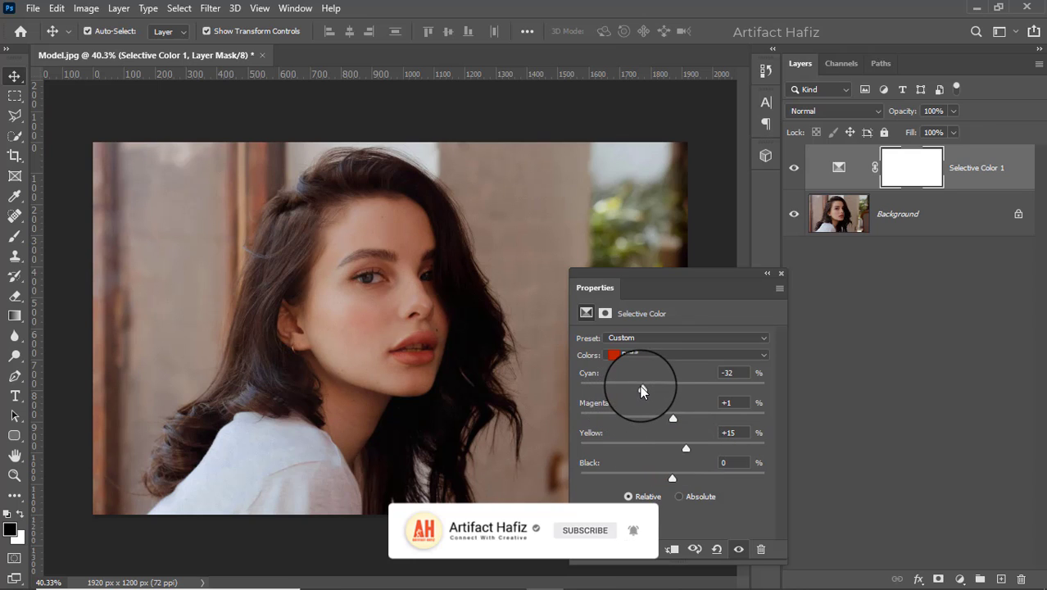
{"action": "left_click_drag", "start_coordinate": [642, 392], "coordinate": [660, 390]}
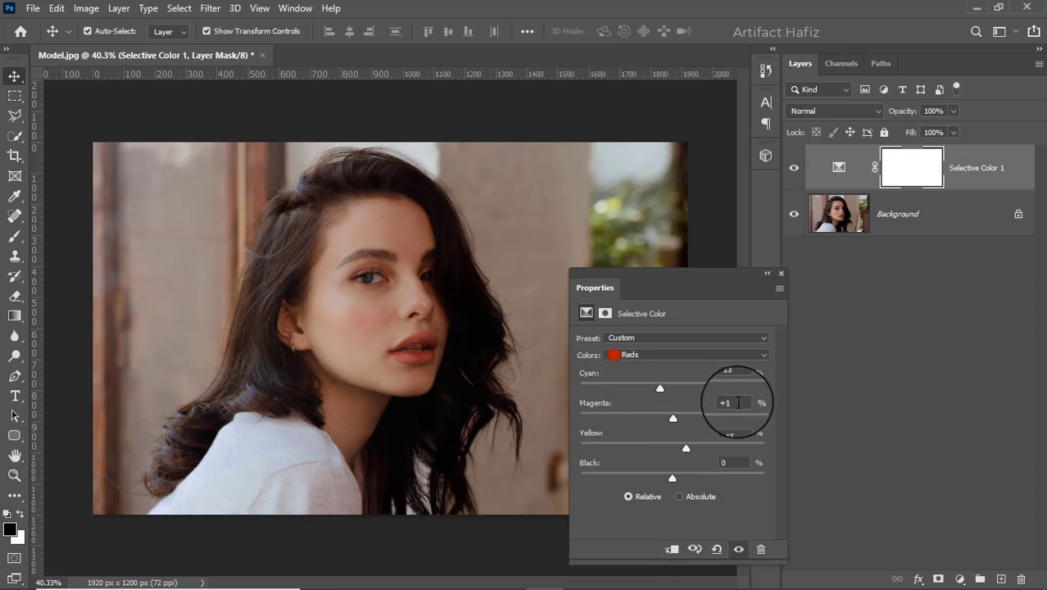
Step: Warm the Yellows: cyan -22, yellow +38, plus a little magenta
{"action": "left_click", "coordinate": [663, 354]}
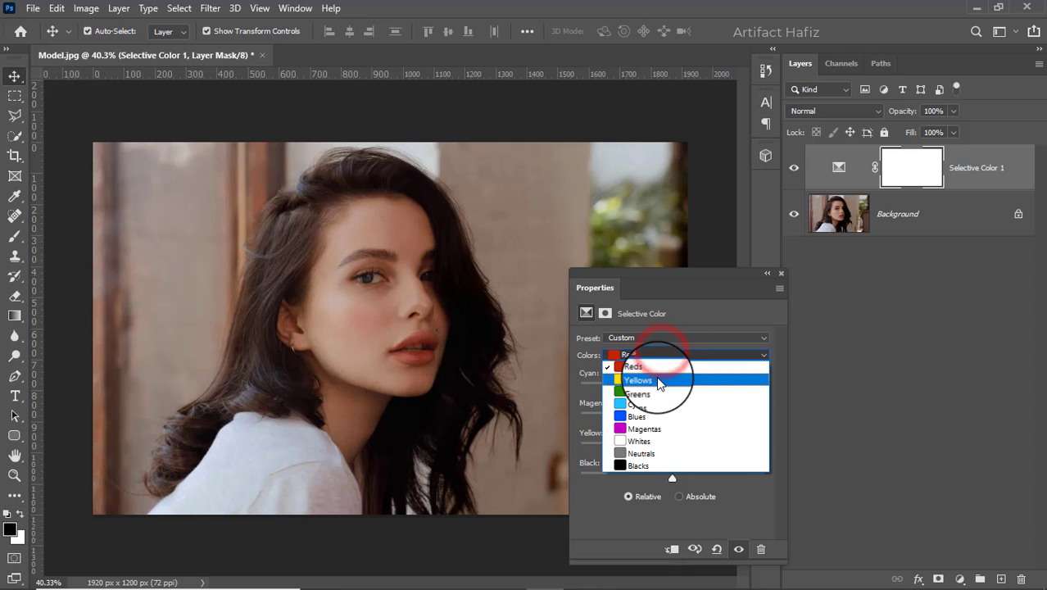
{"action": "left_click", "coordinate": [657, 374]}
{"action": "mouse_move", "coordinate": [669, 388]}
{"action": "left_mouse_down"}
{"action": "mouse_move", "coordinate": [650, 393]}
{"action": "mouse_move", "coordinate": [680, 396]}
{"action": "mouse_move", "coordinate": [652, 388]}
{"action": "left_mouse_up"}
{"action": "mouse_move", "coordinate": [672, 448]}
{"action": "left_mouse_down"}
{"action": "mouse_move", "coordinate": [703, 446]}
{"action": "mouse_move", "coordinate": [637, 448]}
{"action": "mouse_move", "coordinate": [710, 448]}
{"action": "mouse_move", "coordinate": [623, 451]}
{"action": "left_mouse_up"}
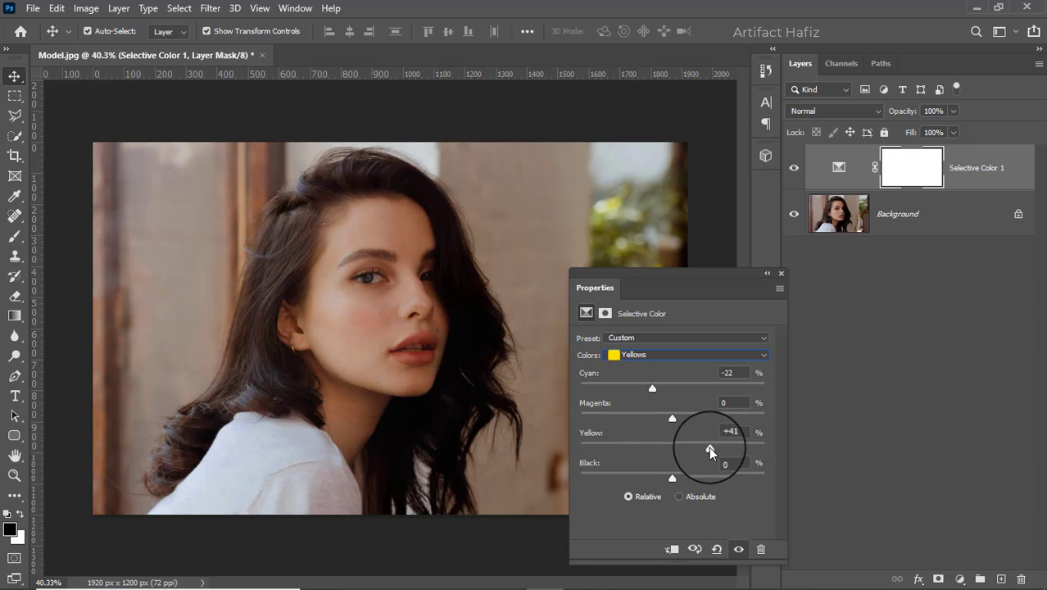
{"action": "left_click_drag", "start_coordinate": [710, 449], "coordinate": [708, 448]}
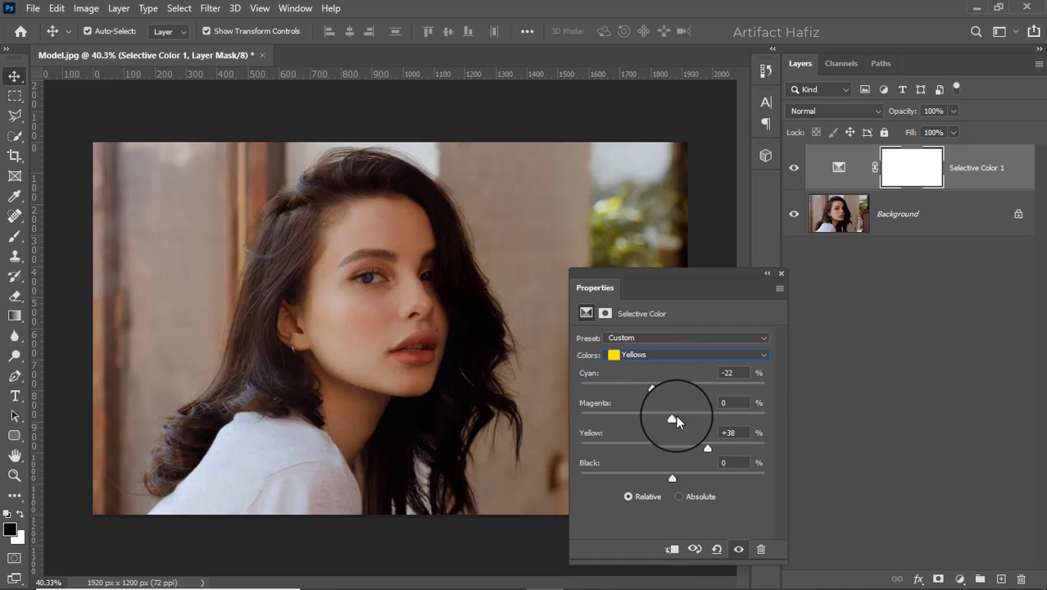
{"action": "mouse_move", "coordinate": [672, 417]}
{"action": "left_mouse_down"}
{"action": "mouse_move", "coordinate": [701, 420]}
{"action": "mouse_move", "coordinate": [672, 417]}
{"action": "mouse_move", "coordinate": [701, 424]}
{"action": "mouse_move", "coordinate": [677, 424]}
{"action": "left_mouse_up"}
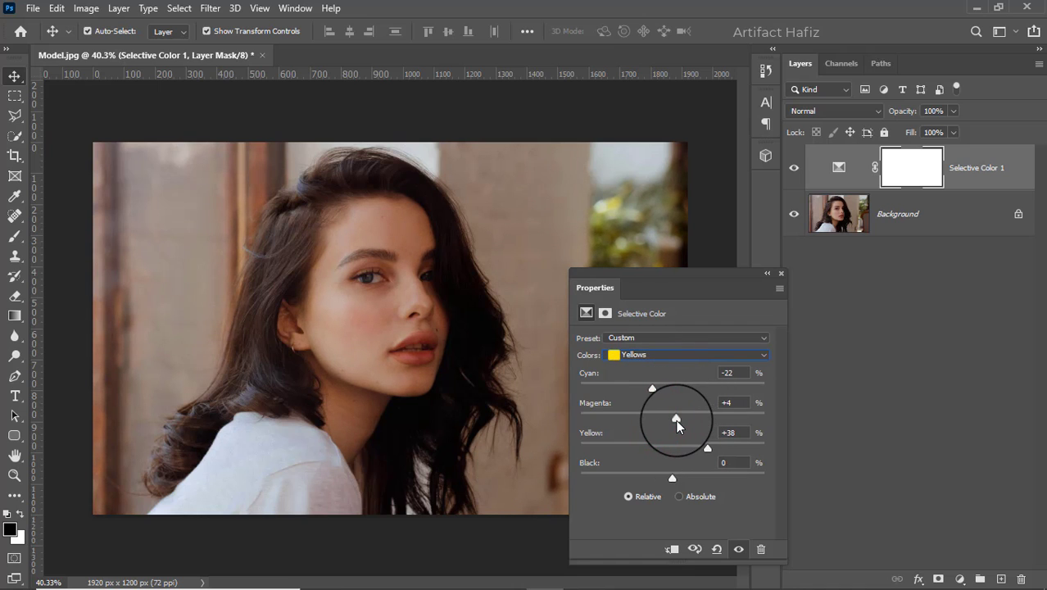
Step: Set the Greens to Cyan −17, Magenta −12, Yellow +72, Black −62
{"action": "left_click", "coordinate": [647, 353]}
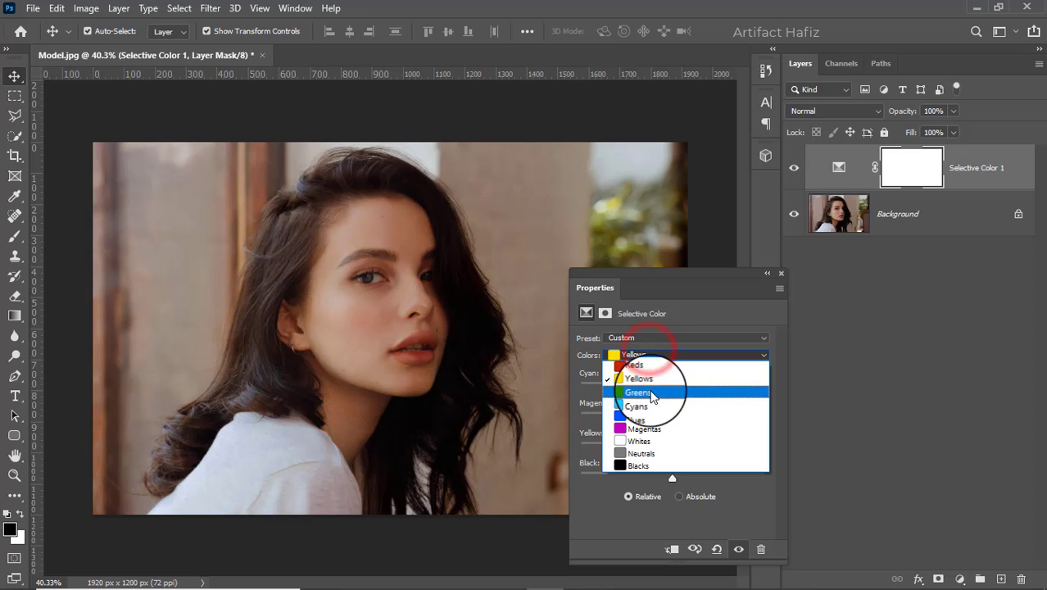
{"action": "left_click", "coordinate": [653, 389]}
{"action": "mouse_move", "coordinate": [672, 389]}
{"action": "left_mouse_down"}
{"action": "mouse_move", "coordinate": [604, 388]}
{"action": "mouse_move", "coordinate": [685, 388]}
{"action": "mouse_move", "coordinate": [645, 390]}
{"action": "mouse_move", "coordinate": [622, 418]}
{"action": "mouse_move", "coordinate": [751, 449]}
{"action": "mouse_move", "coordinate": [638, 448]}
{"action": "mouse_move", "coordinate": [737, 447]}
{"action": "left_mouse_up"}
{"action": "mouse_move", "coordinate": [672, 476]}
{"action": "left_mouse_down"}
{"action": "mouse_move", "coordinate": [608, 479]}
{"action": "mouse_move", "coordinate": [697, 474]}
{"action": "mouse_move", "coordinate": [614, 478]}
{"action": "left_mouse_up"}
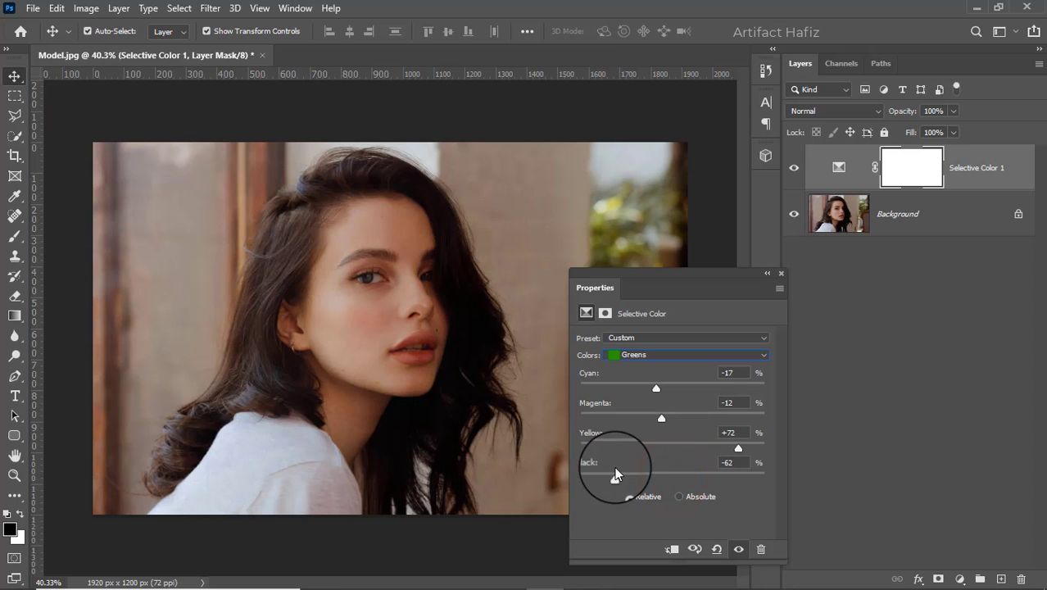
{"action": "left_click", "coordinate": [781, 273]}
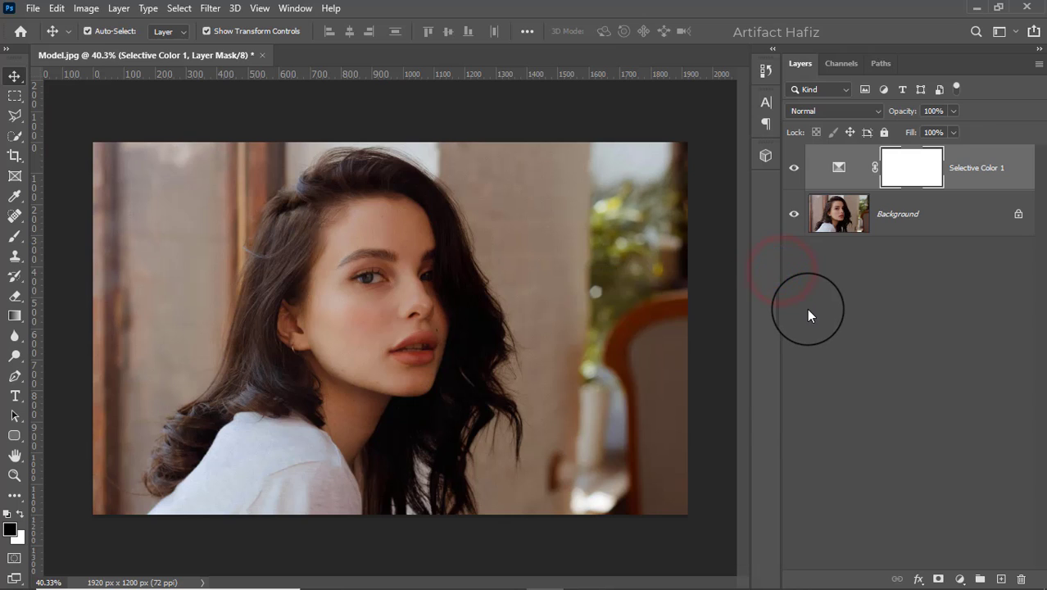
Step: Add a Photo Filter layer, trying the Red, Deep Emerald and Warming (LBA) presets
{"action": "left_click", "coordinate": [960, 576]}
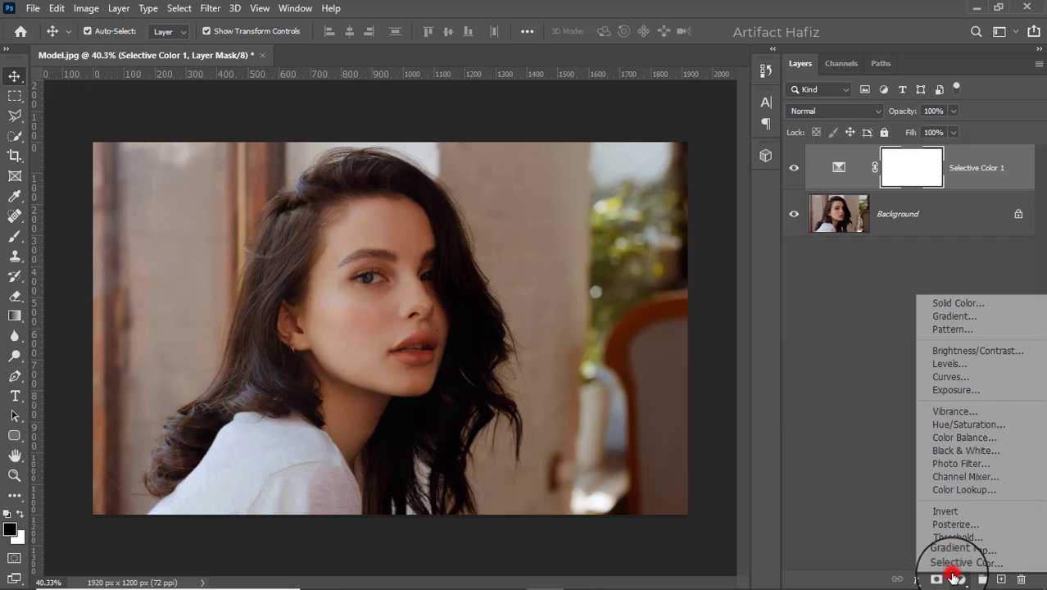
{"action": "left_click", "coordinate": [958, 463]}
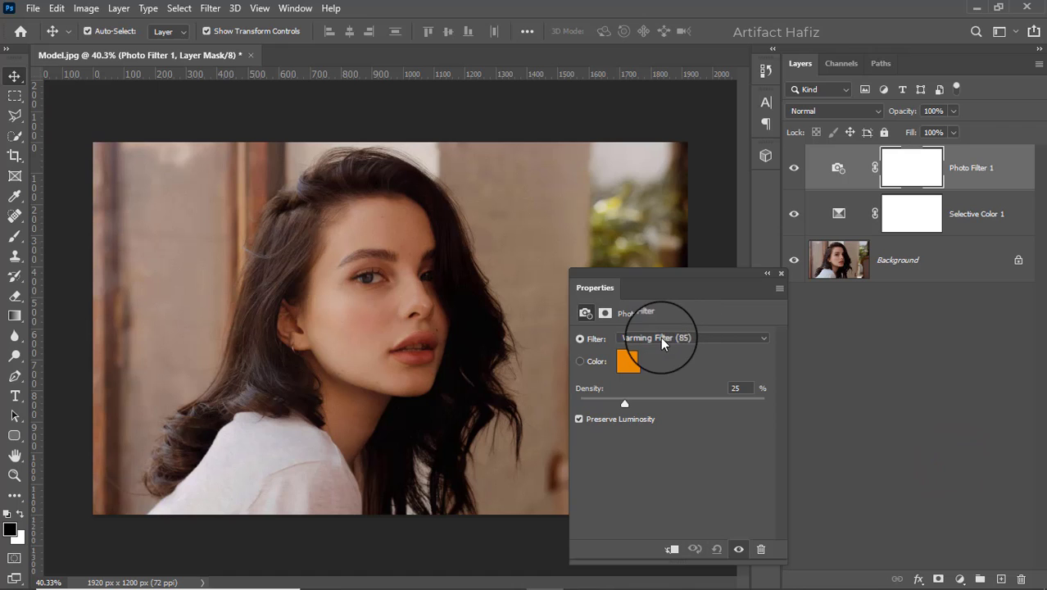
{"action": "left_click", "coordinate": [662, 339]}
{"action": "left_click", "coordinate": [650, 155]}
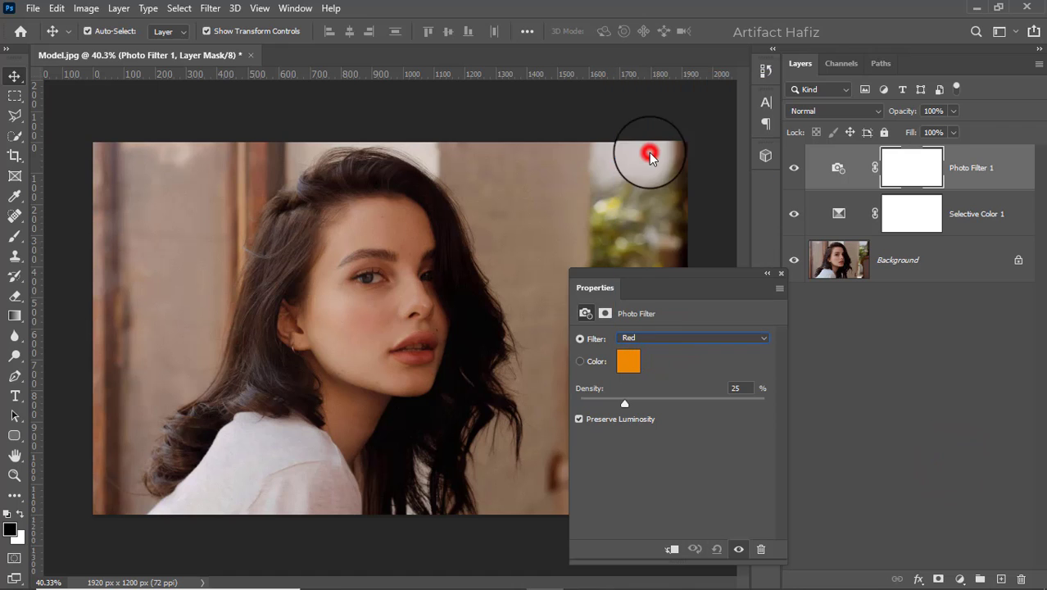
{"action": "left_click", "coordinate": [649, 338]}
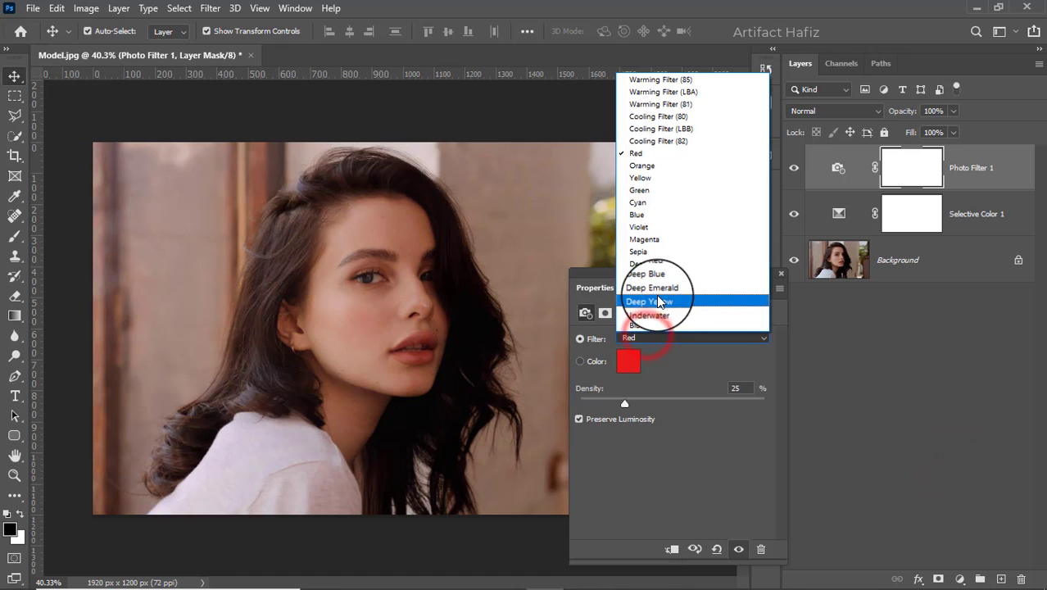
{"action": "left_click", "coordinate": [652, 288]}
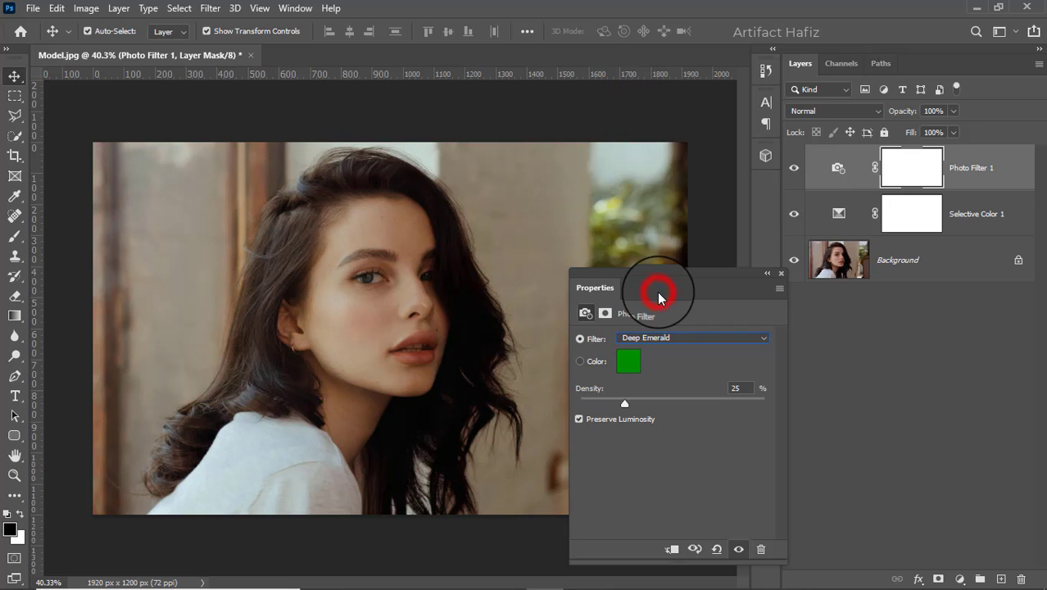
{"action": "left_click", "coordinate": [662, 339]}
{"action": "left_click", "coordinate": [662, 91]}
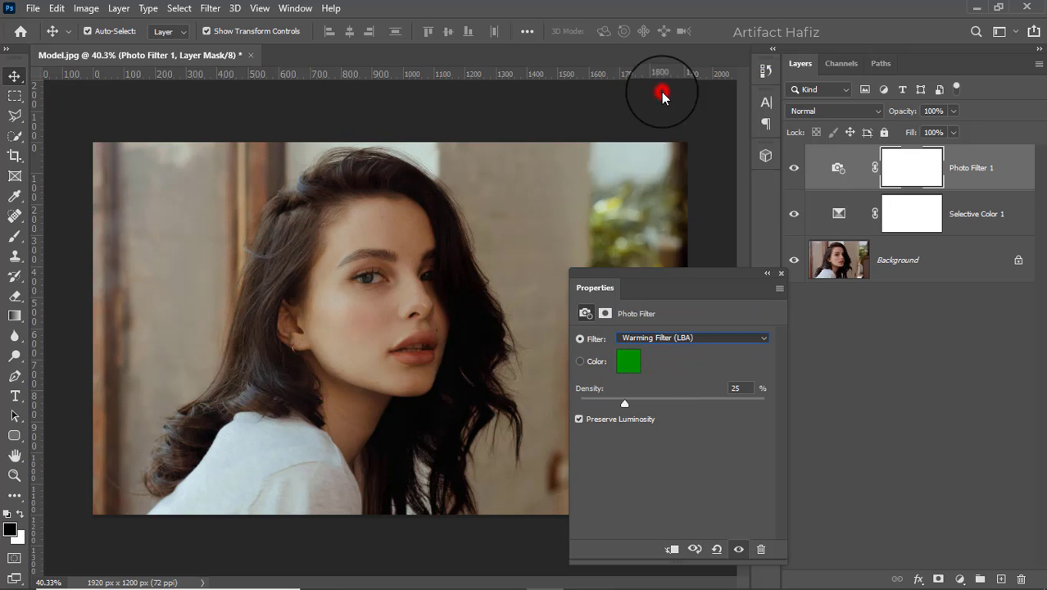
Step: Settle on Warming Filter (81) at 25% density after comparing Cooling Filter (80)
{"action": "left_click", "coordinate": [669, 337]}
{"action": "left_click", "coordinate": [666, 104]}
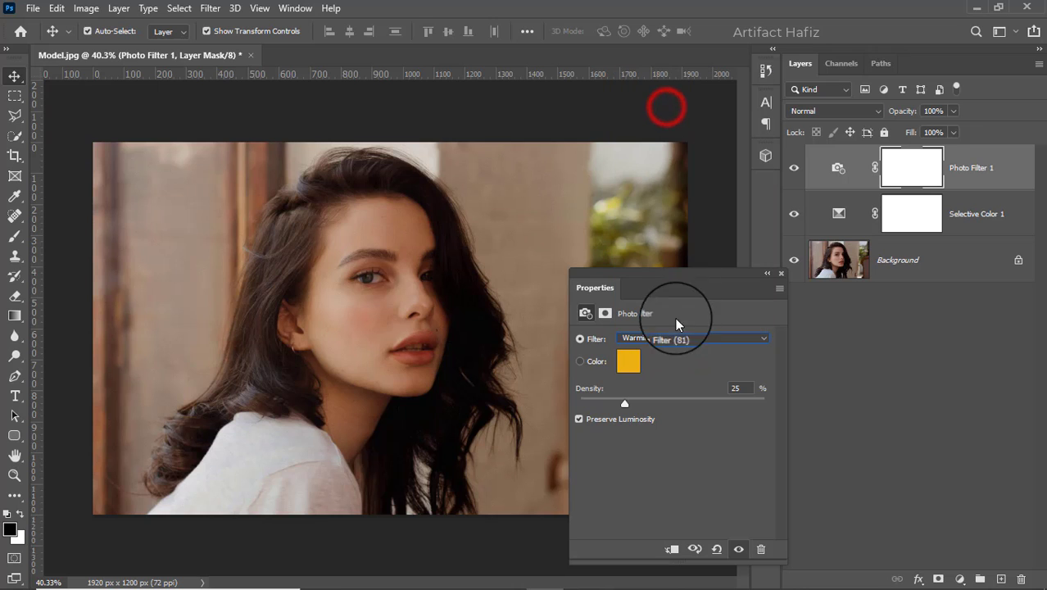
{"action": "left_click", "coordinate": [672, 337]}
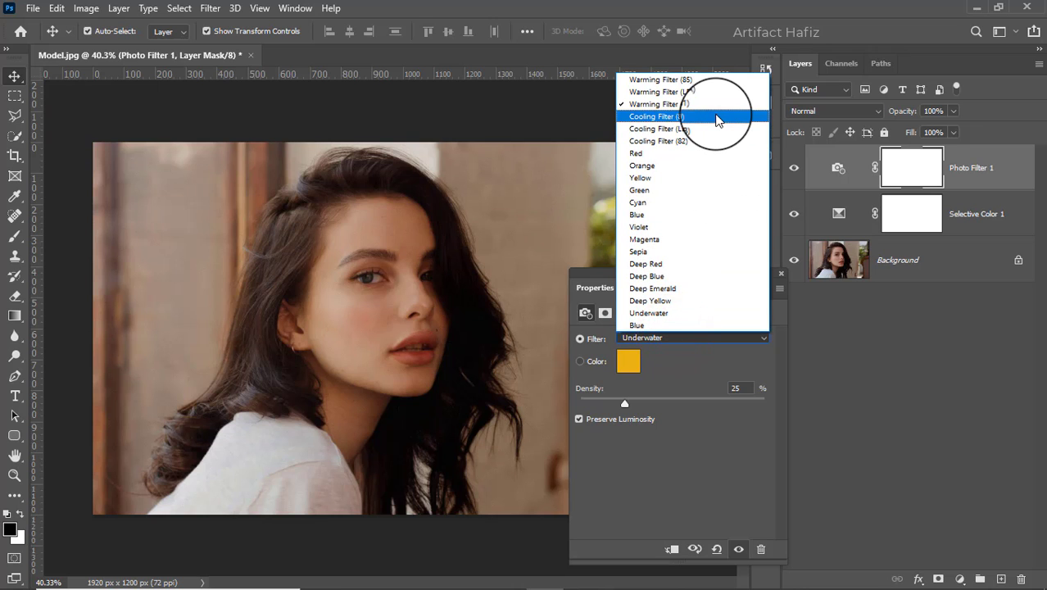
{"action": "left_click", "coordinate": [715, 119]}
{"action": "left_click", "coordinate": [663, 338]}
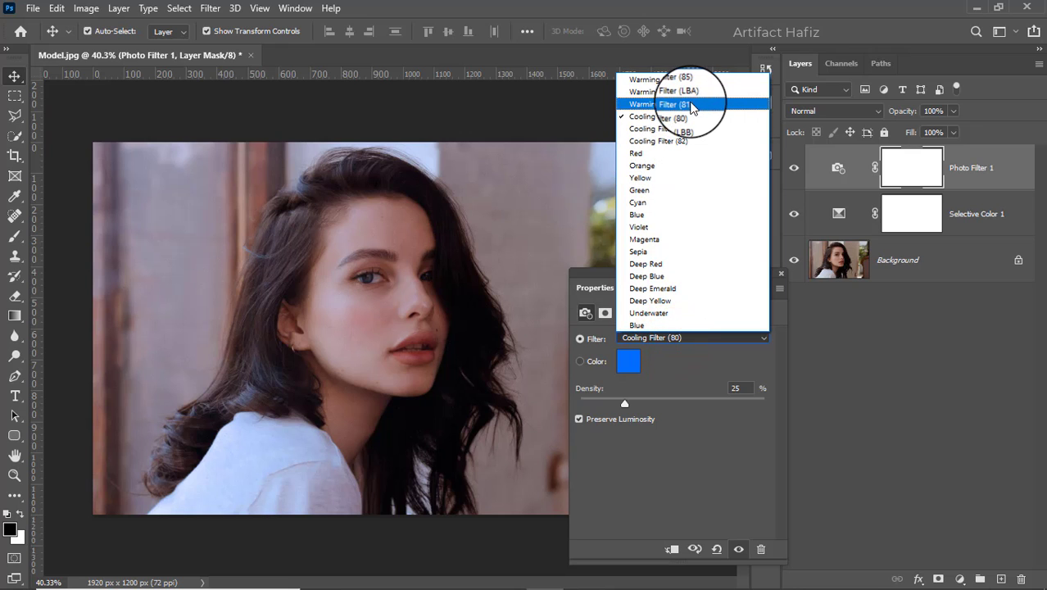
{"action": "left_click", "coordinate": [686, 105]}
{"action": "left_click", "coordinate": [780, 274]}
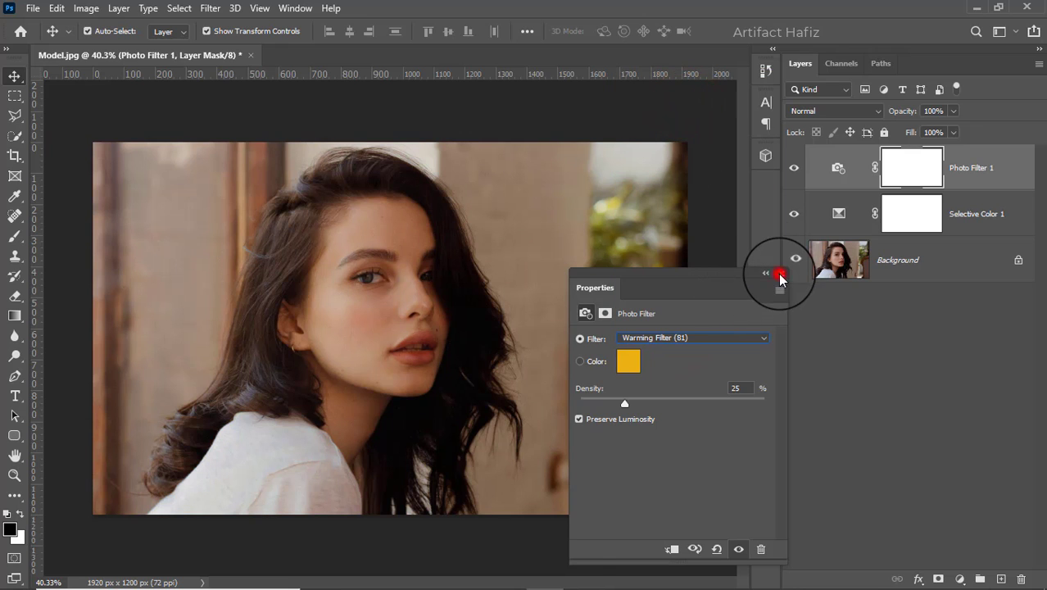
{"action": "left_click", "coordinate": [793, 168]}
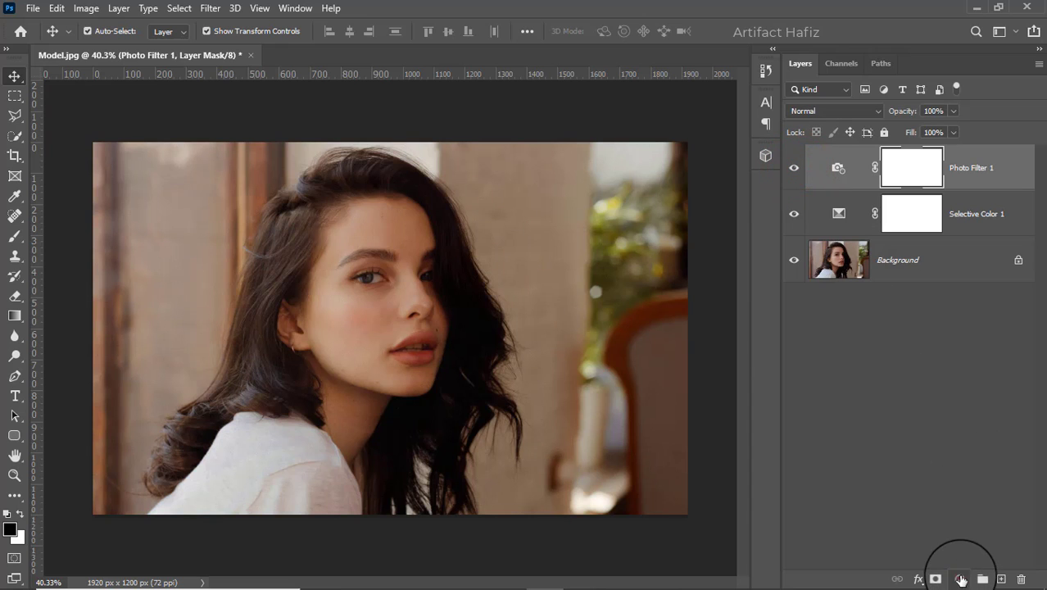
Step: Add a Color Lookup adjustment layer using the FuturisticBleak.3DL look
{"action": "left_click", "coordinate": [961, 579]}
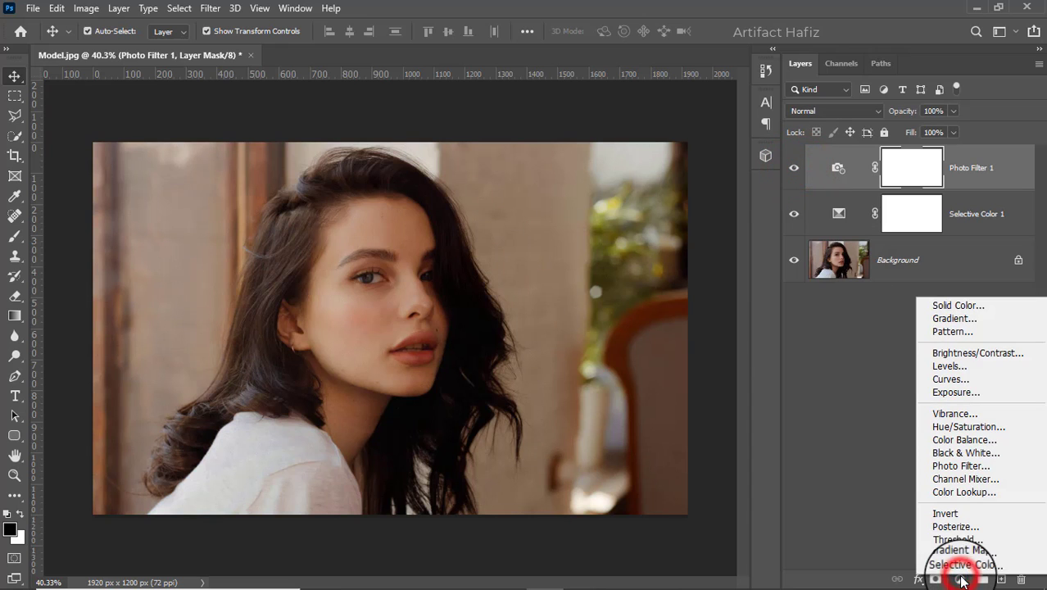
{"action": "left_click", "coordinate": [962, 493]}
{"action": "left_click", "coordinate": [704, 338]}
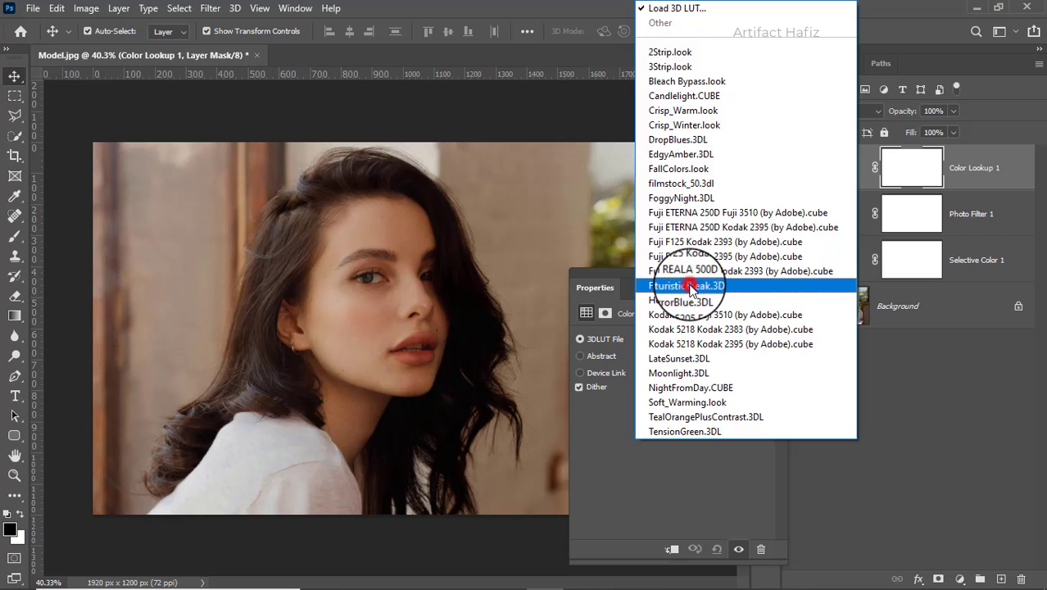
{"action": "left_click", "coordinate": [690, 285]}
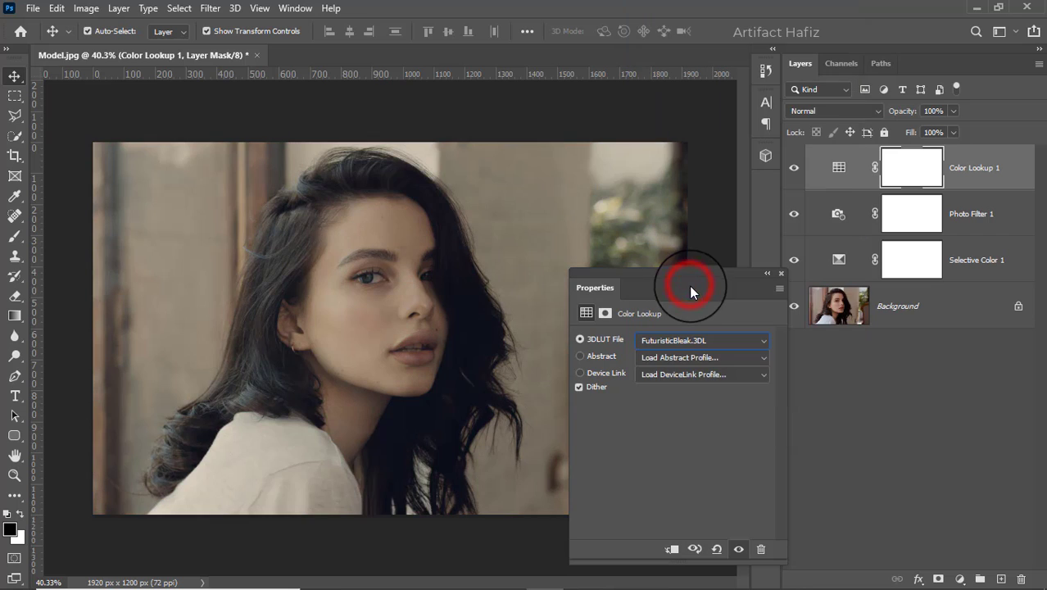
{"action": "left_click", "coordinate": [783, 277]}
Step: Blend Color Lookup 1 as Luminosity, compare before/after, and lower its opacity to 17%
{"action": "left_click", "coordinate": [822, 111]}
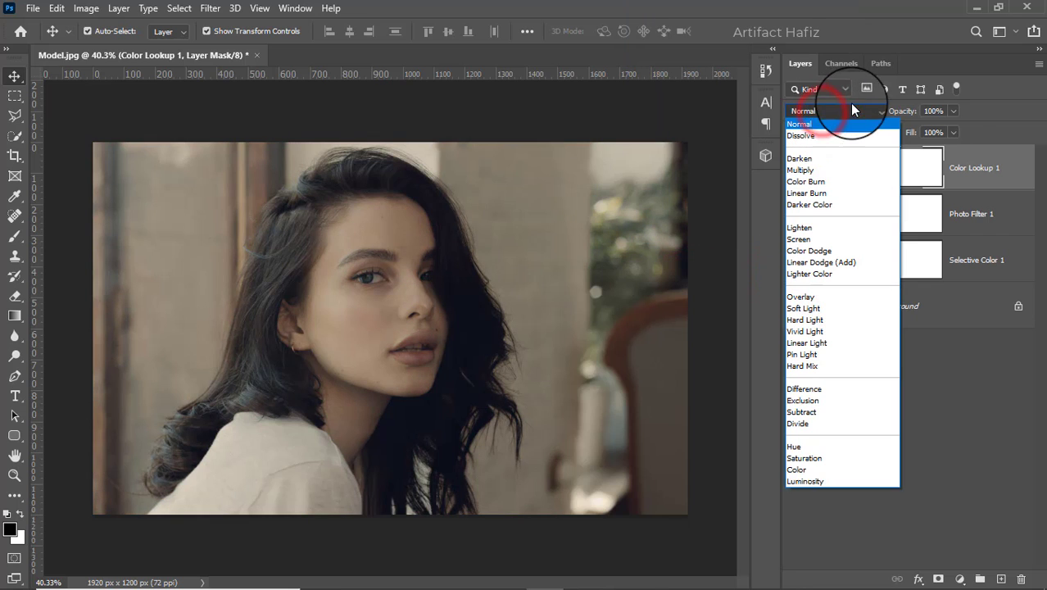
{"action": "left_click", "coordinate": [787, 478]}
{"action": "left_click", "coordinate": [795, 169]}
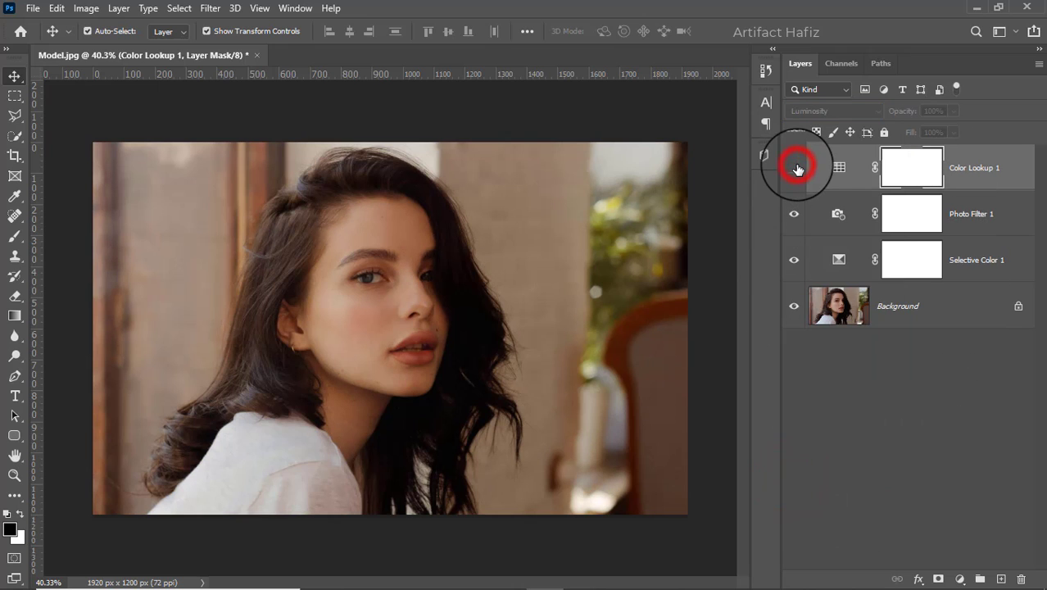
{"action": "left_click", "coordinate": [795, 171]}
{"action": "left_click", "coordinate": [794, 170]}
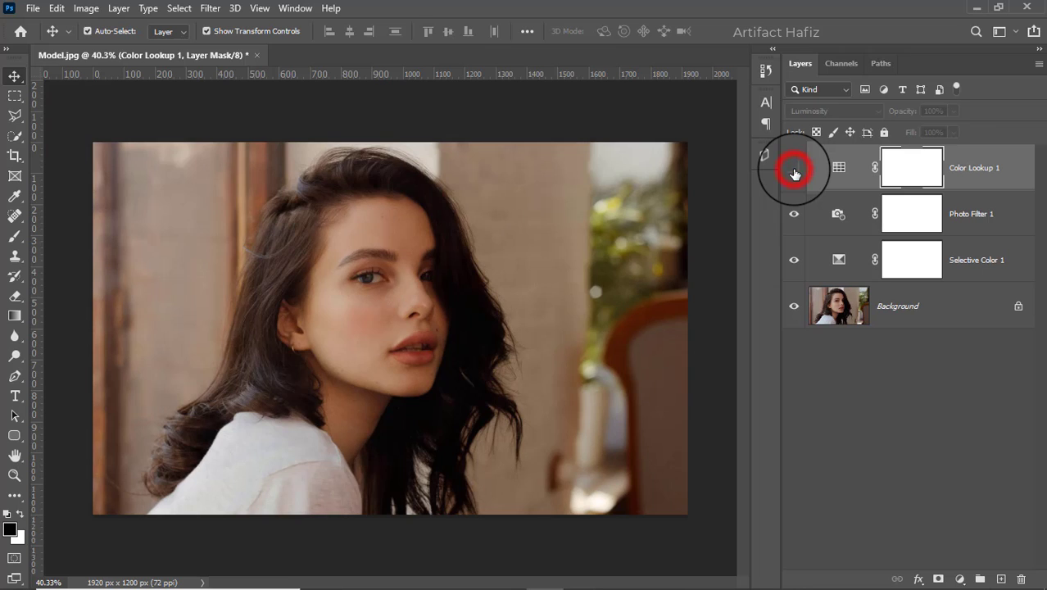
{"action": "left_click", "coordinate": [794, 169]}
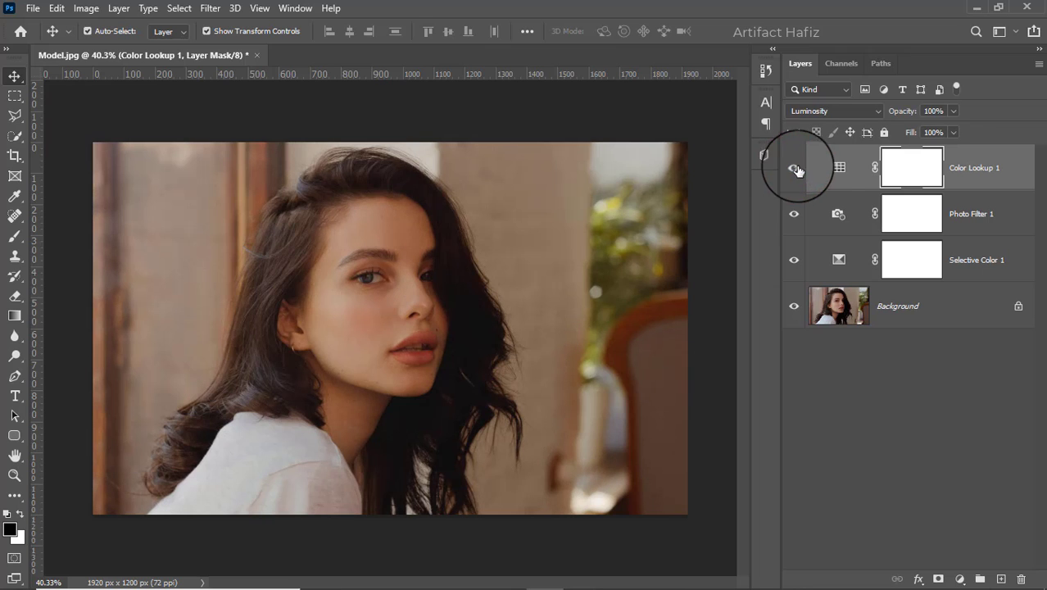
{"action": "left_click", "coordinate": [953, 111]}
{"action": "left_click_drag", "start_coordinate": [908, 127], "coordinate": [896, 131]}
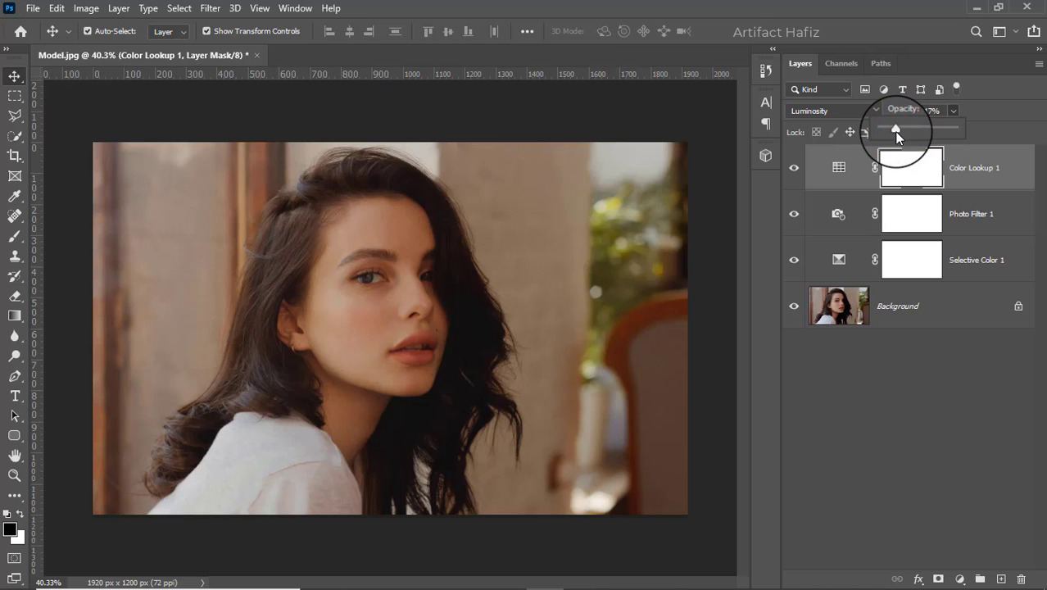
Step: Add a Curves layer with lowered shadows and lifted highlights, compare it, then set 51% opacity
{"action": "left_click", "coordinate": [961, 580]}
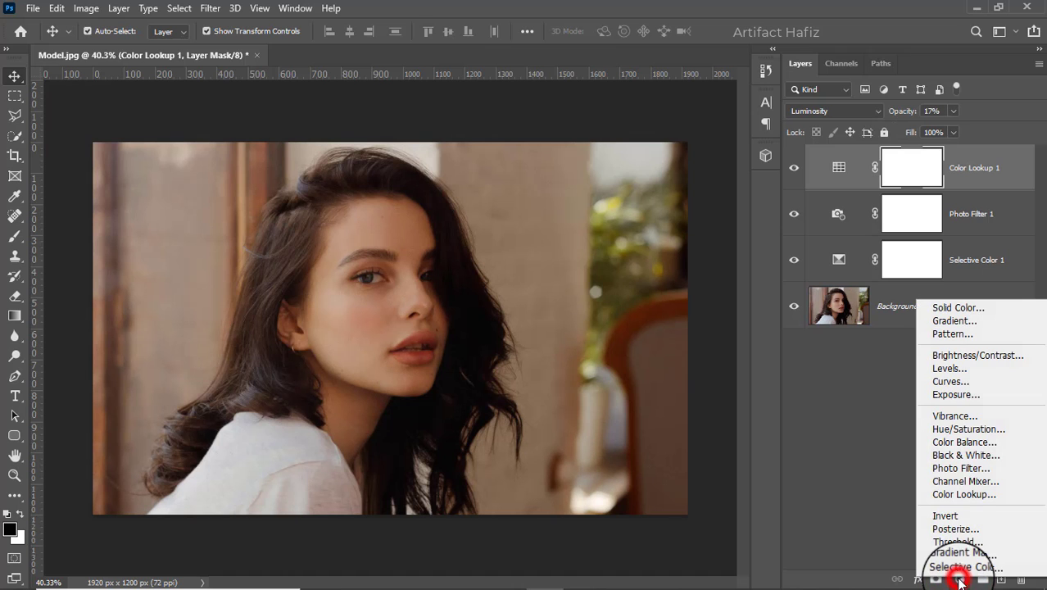
{"action": "left_click", "coordinate": [929, 383]}
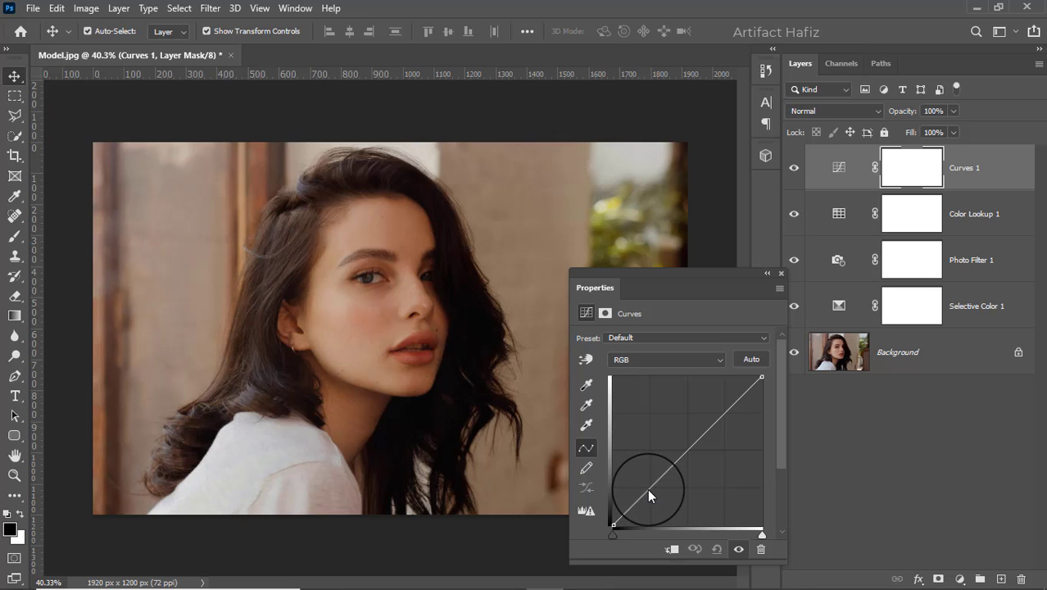
{"action": "left_click_drag", "start_coordinate": [647, 489], "coordinate": [652, 492]}
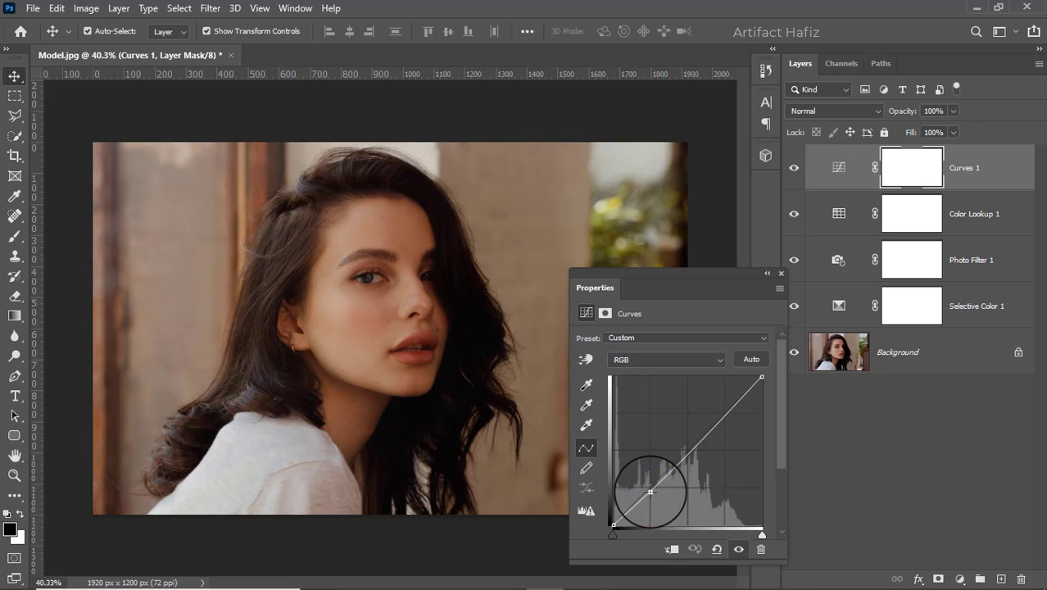
{"action": "left_click_drag", "start_coordinate": [724, 414], "coordinate": [724, 405]}
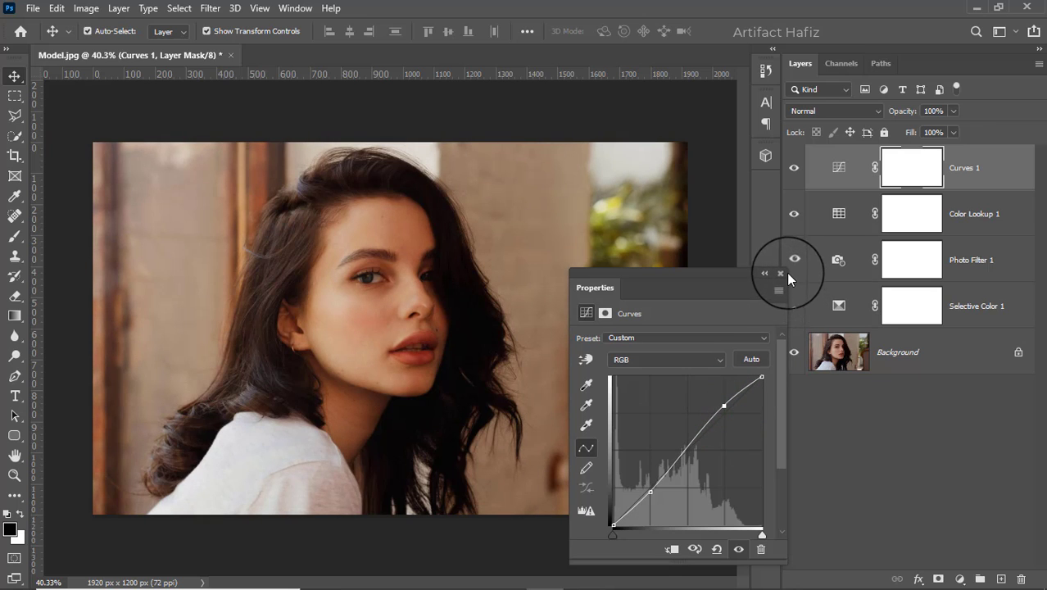
{"action": "left_click", "coordinate": [792, 255]}
{"action": "left_click", "coordinate": [794, 168]}
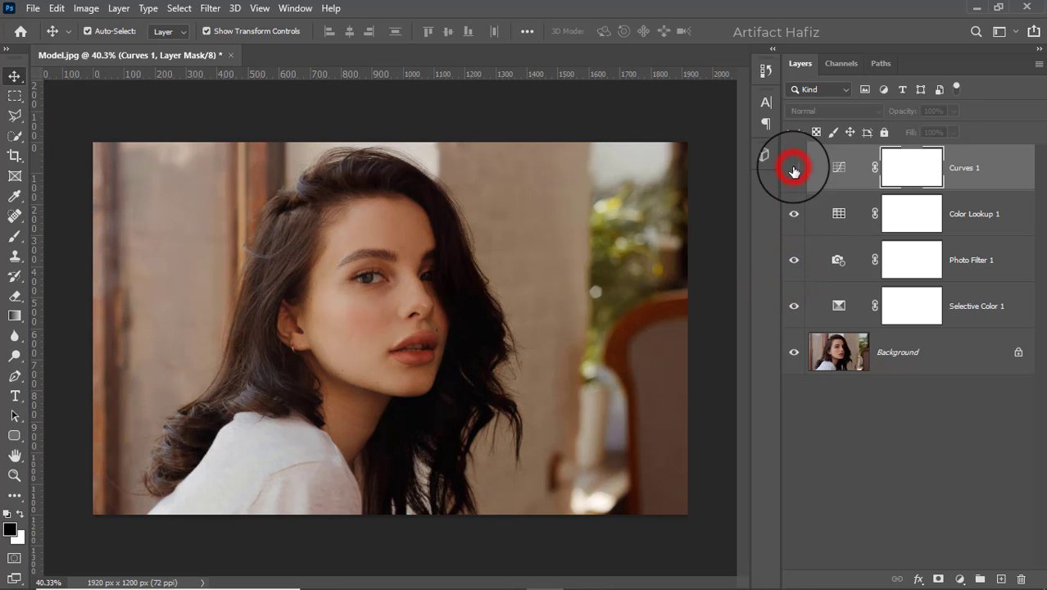
{"action": "left_click", "coordinate": [795, 169]}
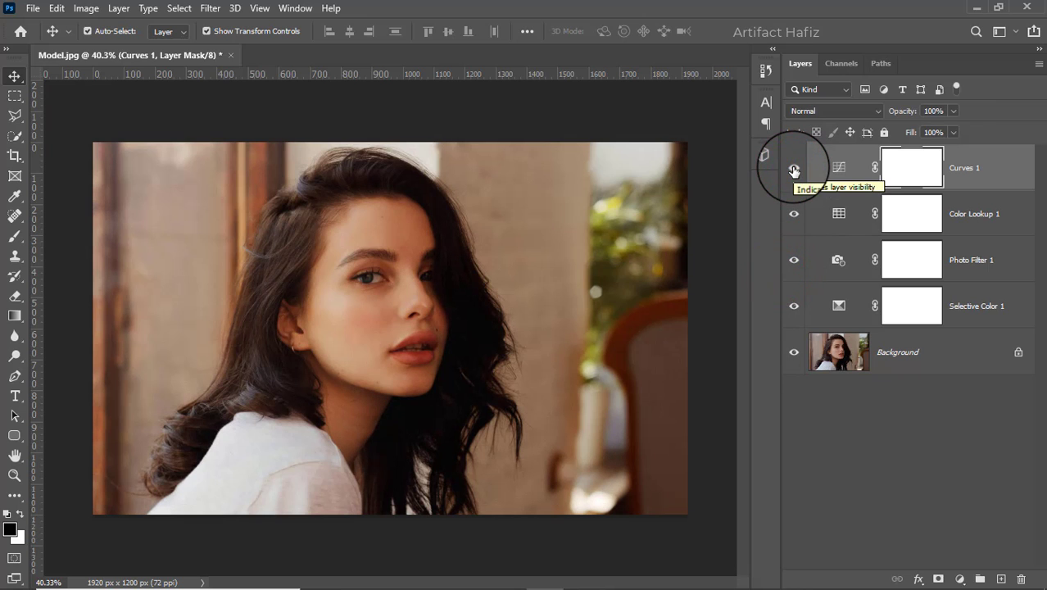
{"action": "left_click", "coordinate": [953, 111]}
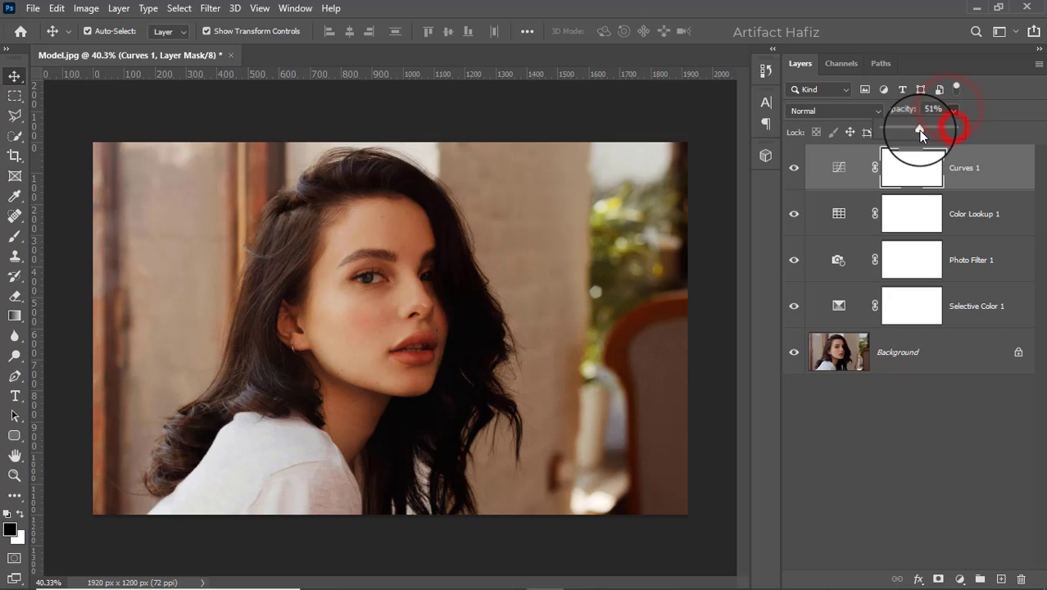
Step: Add a Levels adjustment layer with the white input level set to 236
{"action": "left_click", "coordinate": [960, 580]}
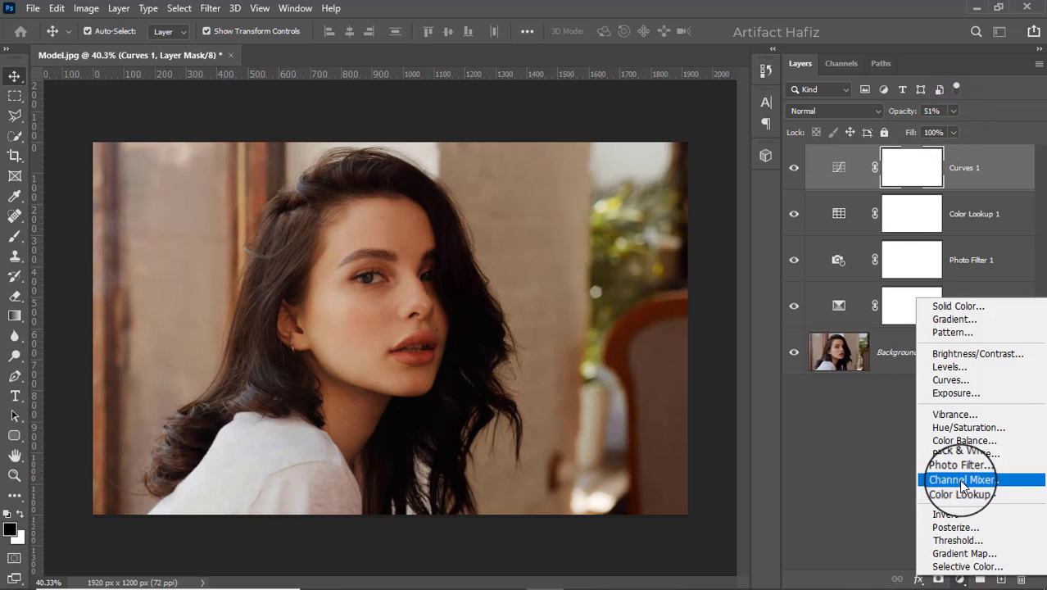
{"action": "left_click", "coordinate": [947, 367]}
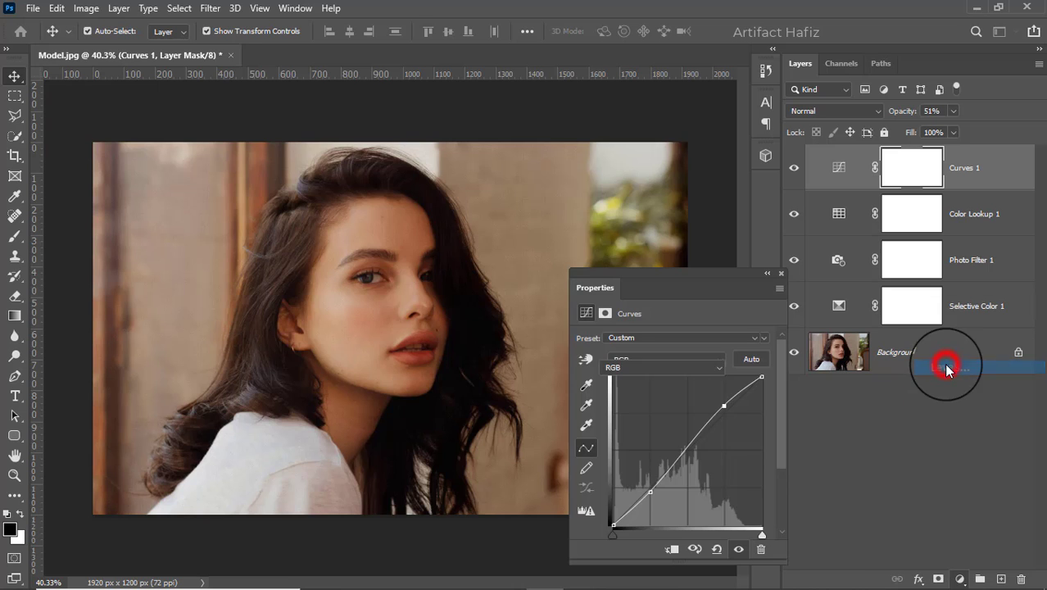
{"action": "left_click_drag", "start_coordinate": [765, 450], "coordinate": [754, 452]}
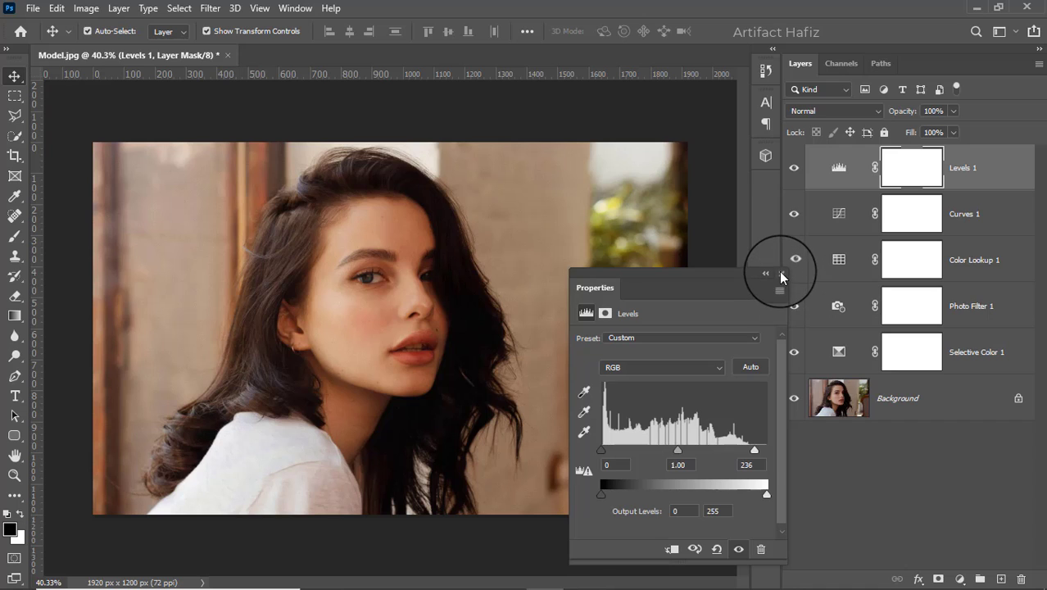
{"action": "left_click", "coordinate": [781, 275]}
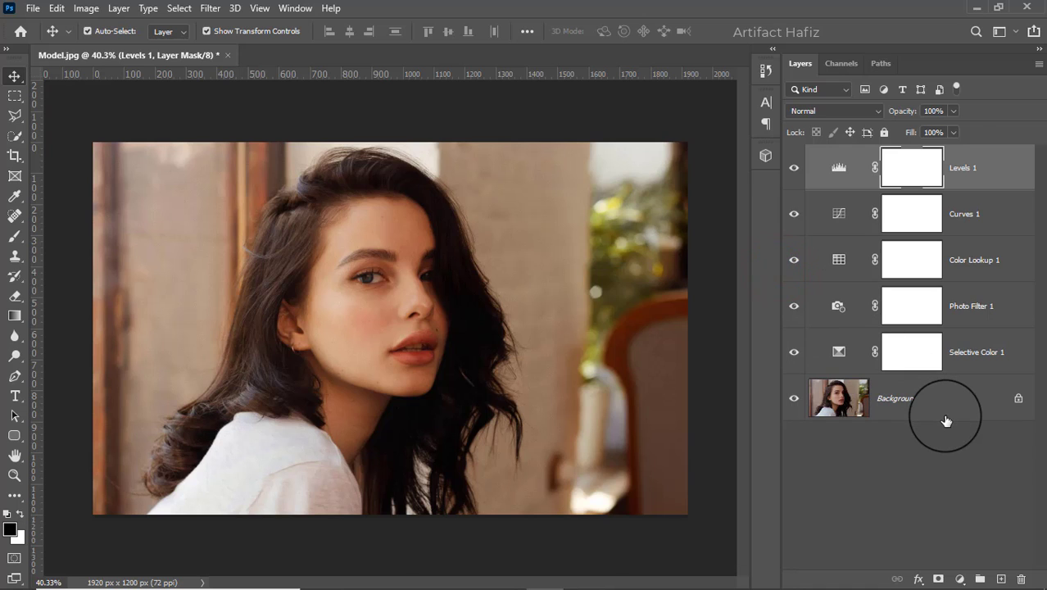
Step: Stamp visible layers into Layer 1, convert it for smart filters, and apply Camera Raw Filter
{"action": "key", "text": "ctrl+alt+shift+e"}
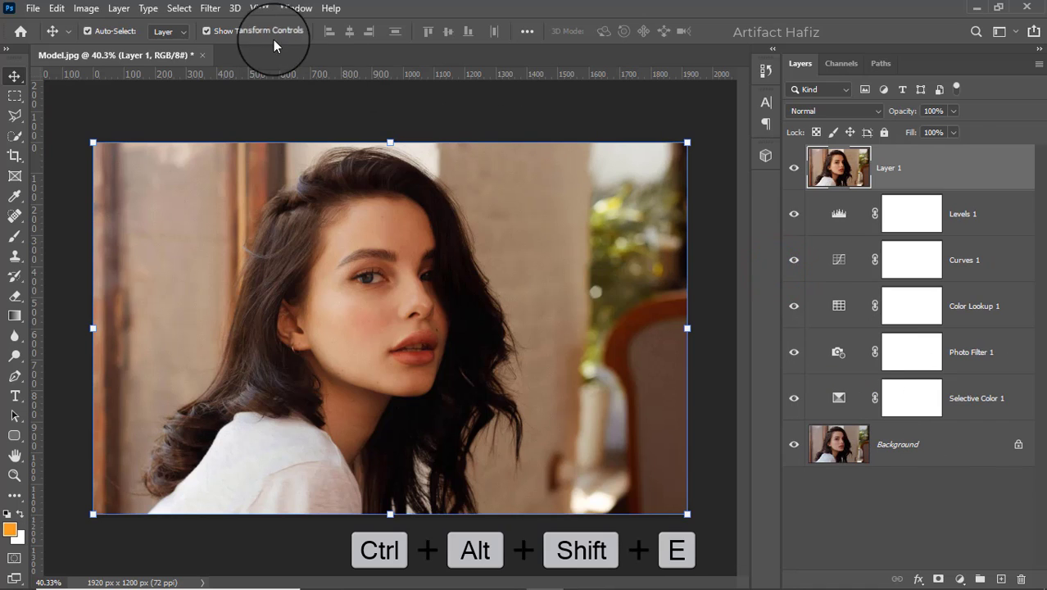
{"action": "left_click", "coordinate": [210, 8]}
{"action": "left_click", "coordinate": [221, 47]}
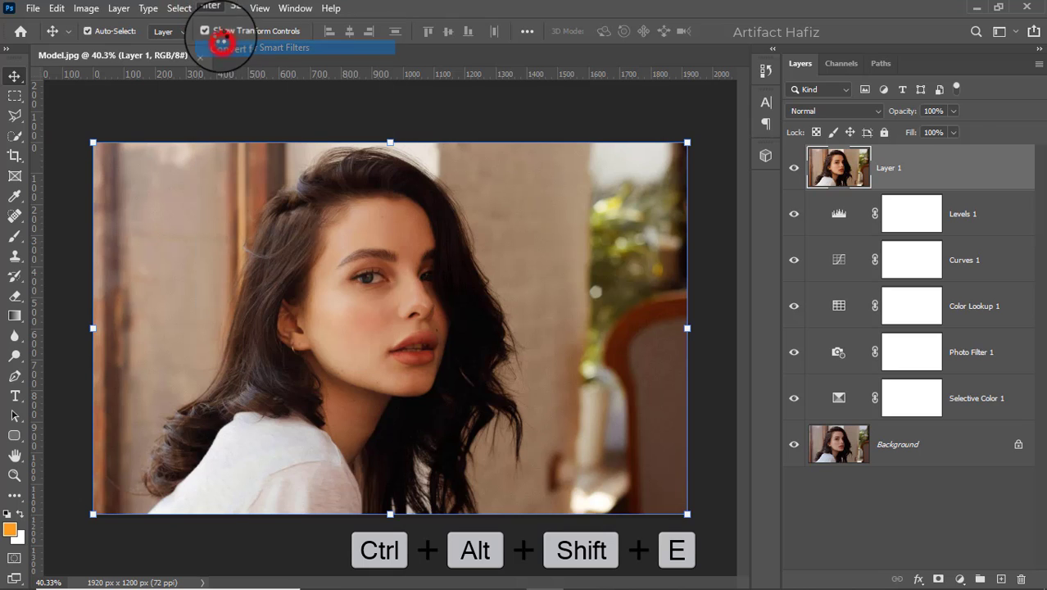
{"action": "left_click", "coordinate": [210, 8]}
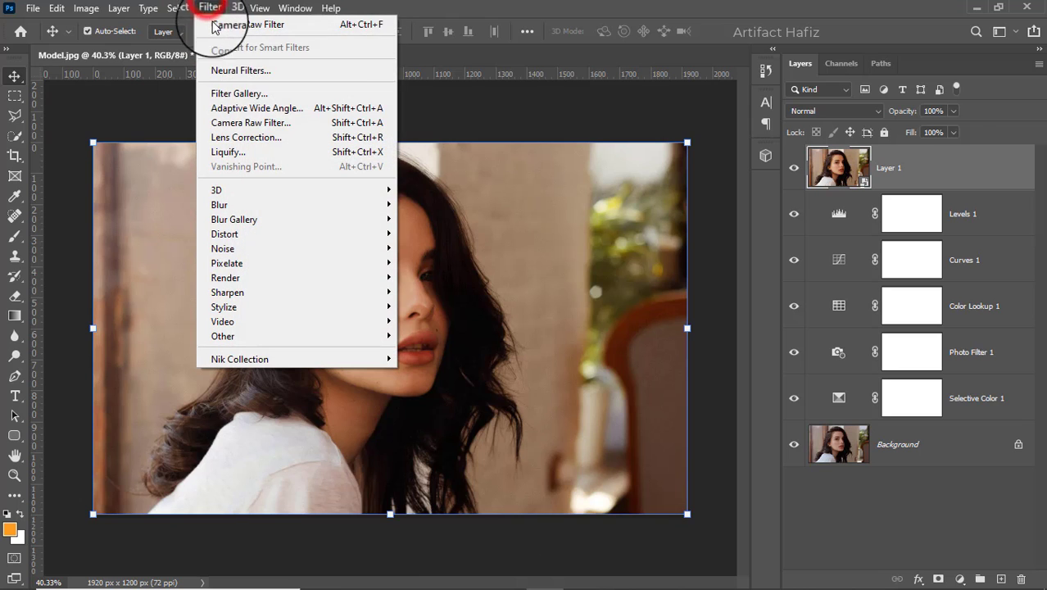
{"action": "left_click", "coordinate": [236, 121]}
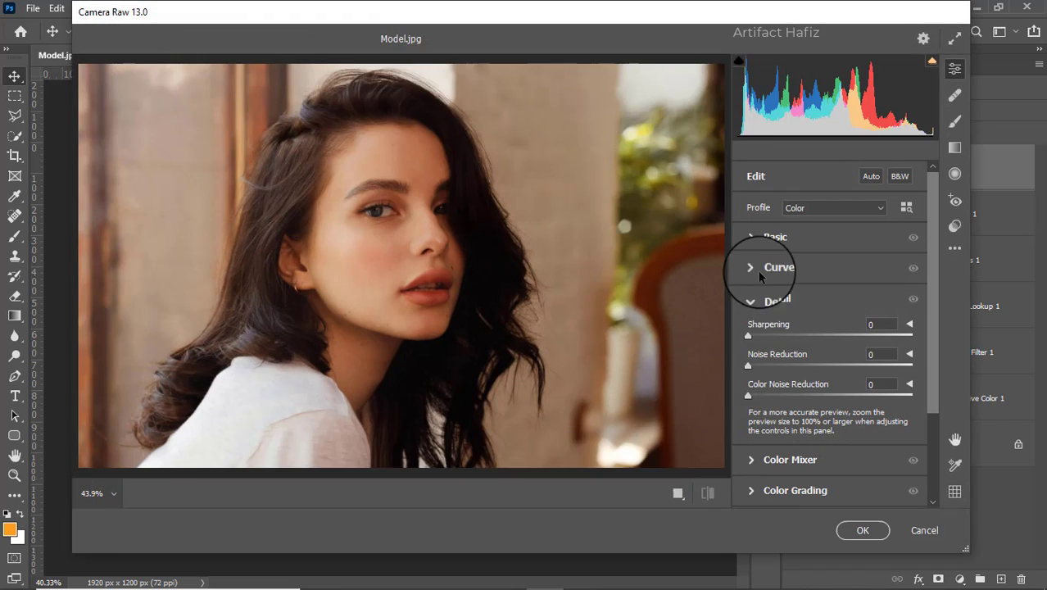
Step: In Basic, pull Highlights to -39, raise Whites, and deepen Blacks slightly
{"action": "left_click", "coordinate": [752, 237]}
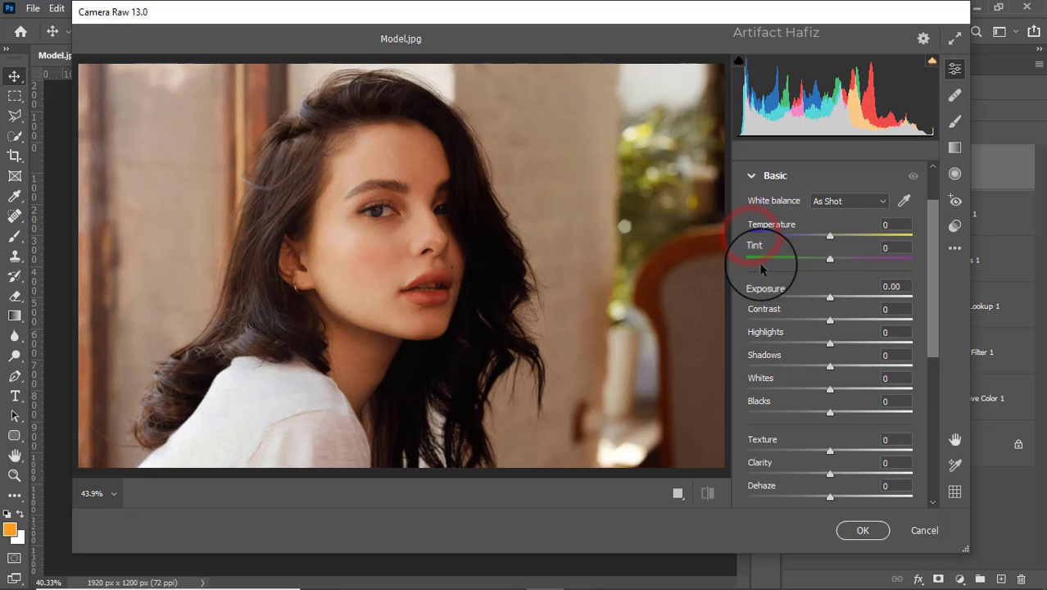
{"action": "left_click", "coordinate": [830, 341]}
{"action": "left_click_drag", "start_coordinate": [831, 342], "coordinate": [798, 341]}
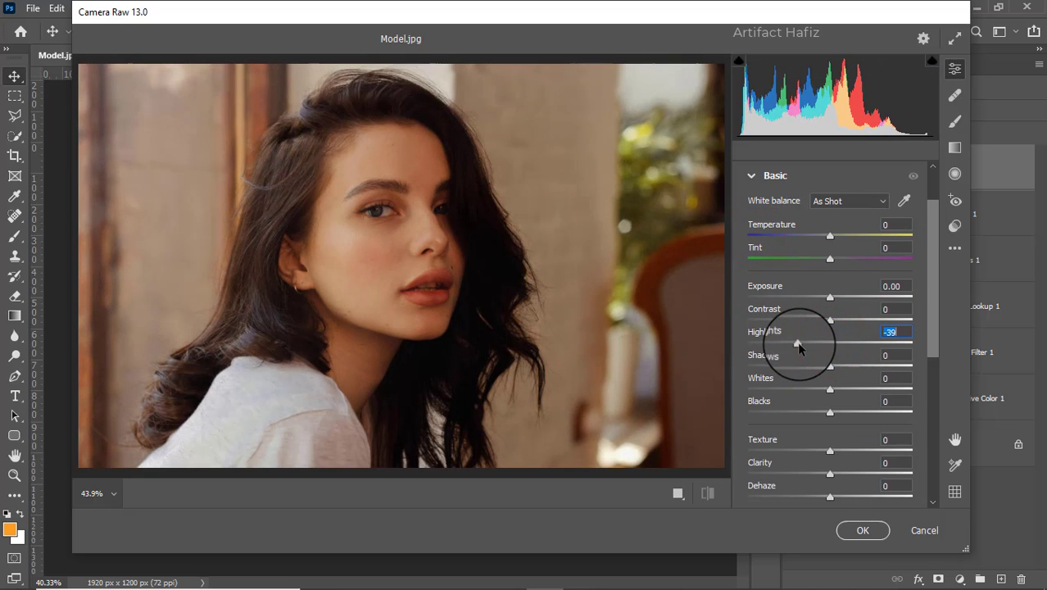
{"action": "left_click_drag", "start_coordinate": [830, 389], "coordinate": [858, 388]}
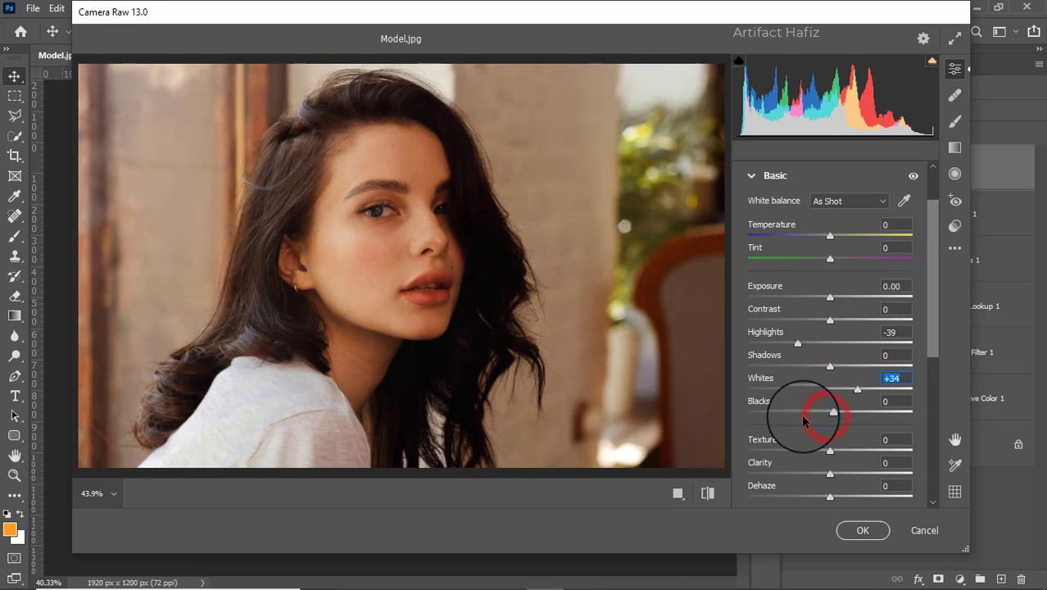
{"action": "left_click_drag", "start_coordinate": [830, 414], "coordinate": [815, 412]}
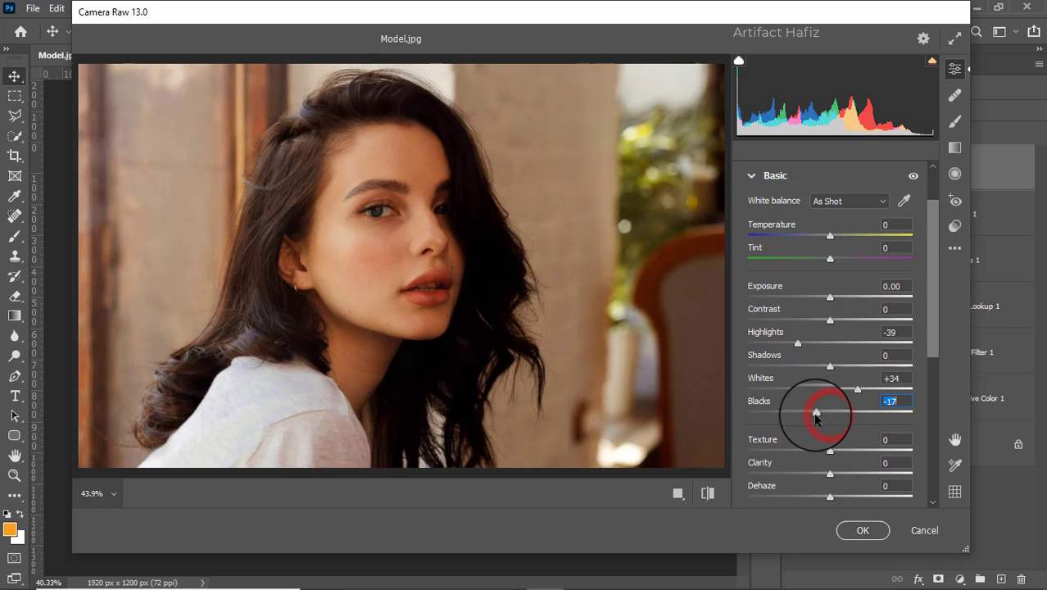
Step: Refine to Shadows +24, Blacks -3, Highlights -20 and Clarity +3
{"action": "left_click_drag", "start_coordinate": [830, 366], "coordinate": [850, 366]}
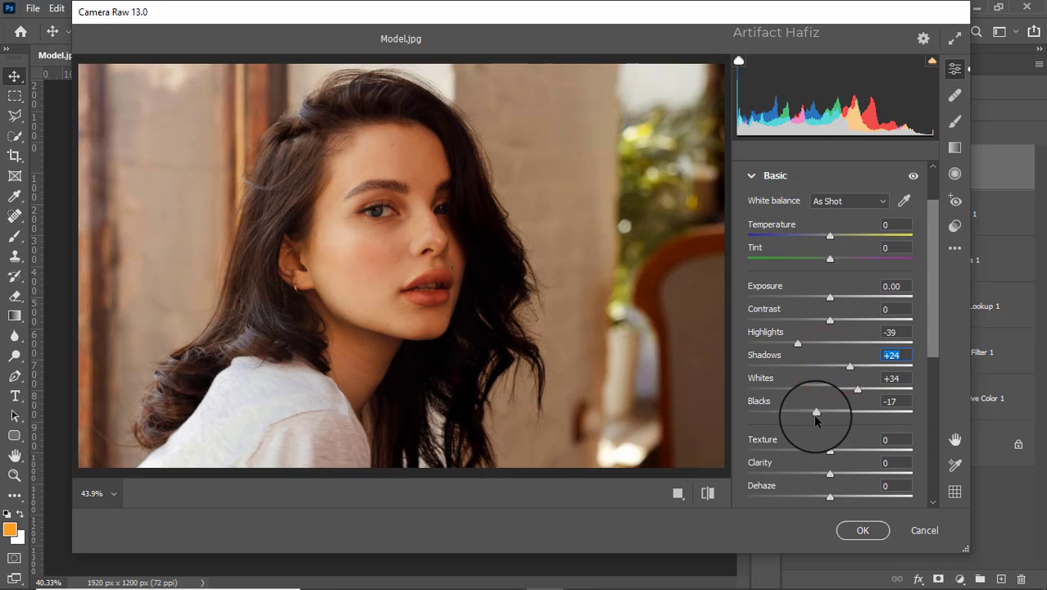
{"action": "left_click", "coordinate": [814, 413]}
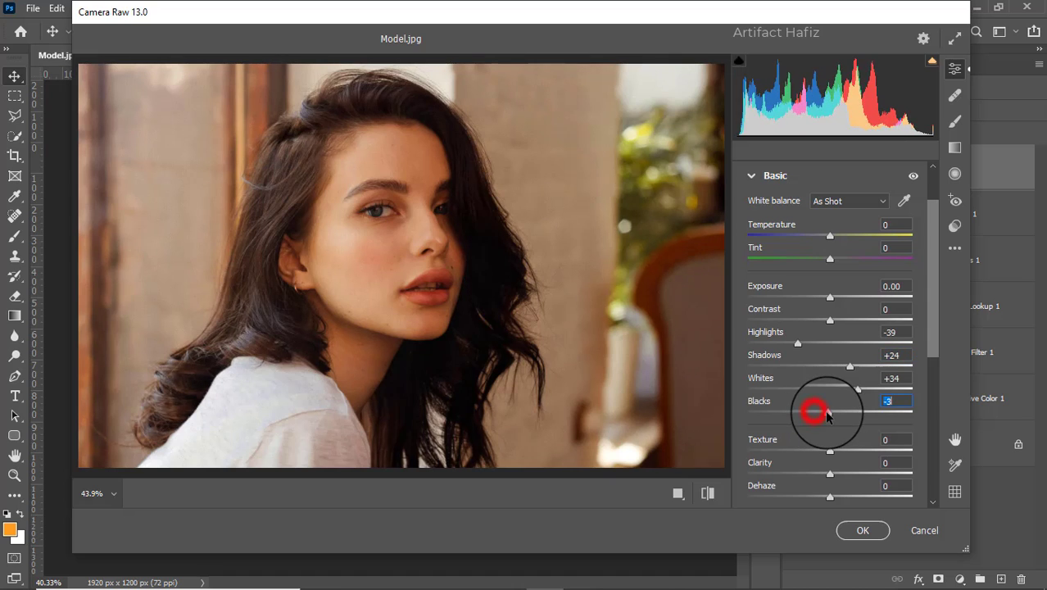
{"action": "mouse_move", "coordinate": [816, 413]}
{"action": "left_mouse_down"}
{"action": "mouse_move", "coordinate": [827, 418]}
{"action": "mouse_move", "coordinate": [806, 345]}
{"action": "left_mouse_up"}
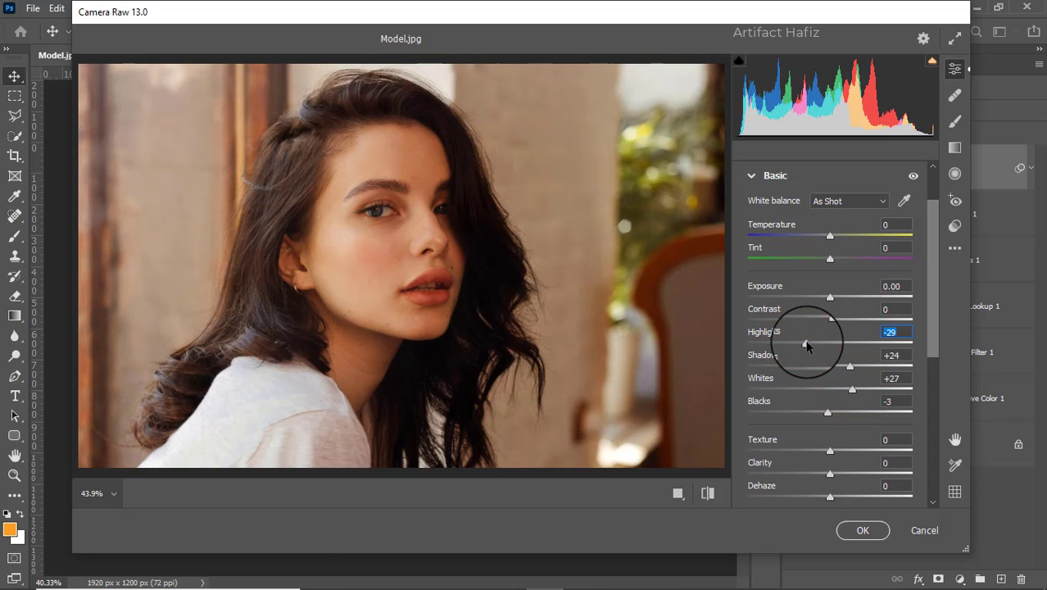
{"action": "left_click_drag", "start_coordinate": [807, 345], "coordinate": [818, 348]}
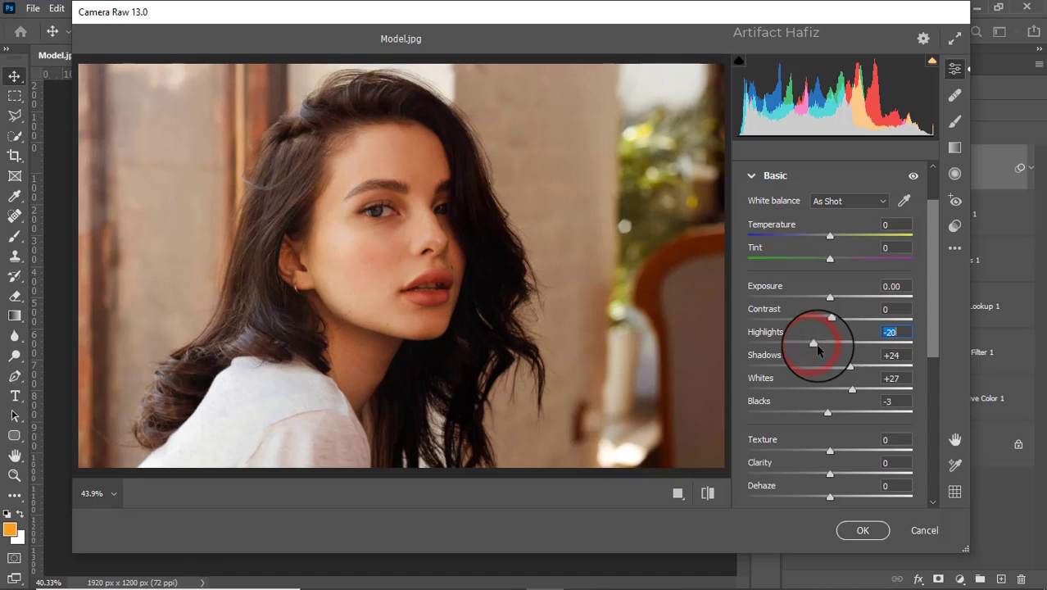
{"action": "scroll", "coordinate": [827, 336], "scroll_direction": "down", "scroll_amount": 1}
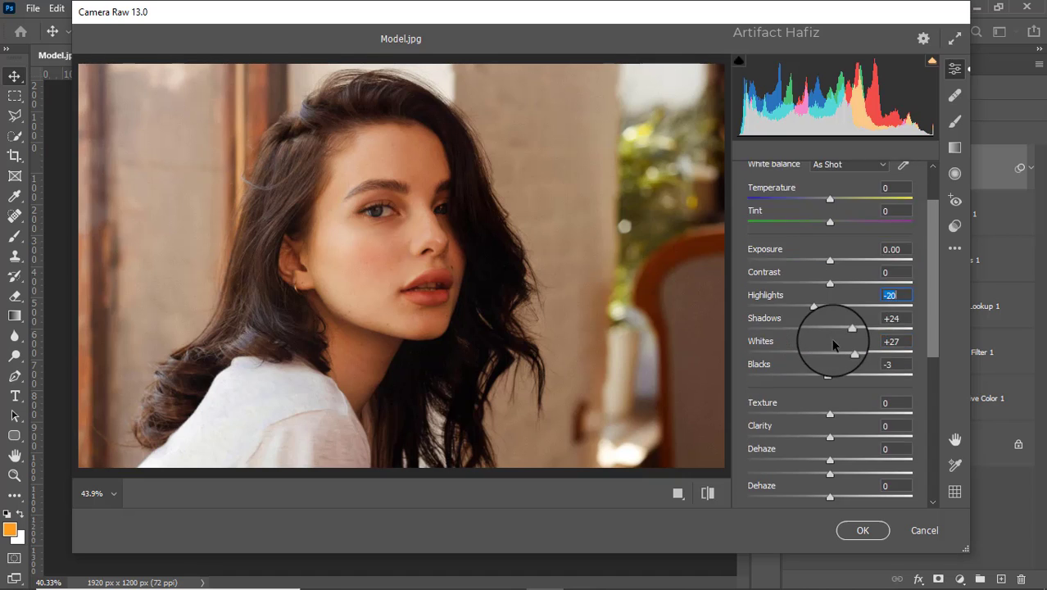
{"action": "scroll", "coordinate": [832, 342], "scroll_direction": "down", "scroll_amount": 3}
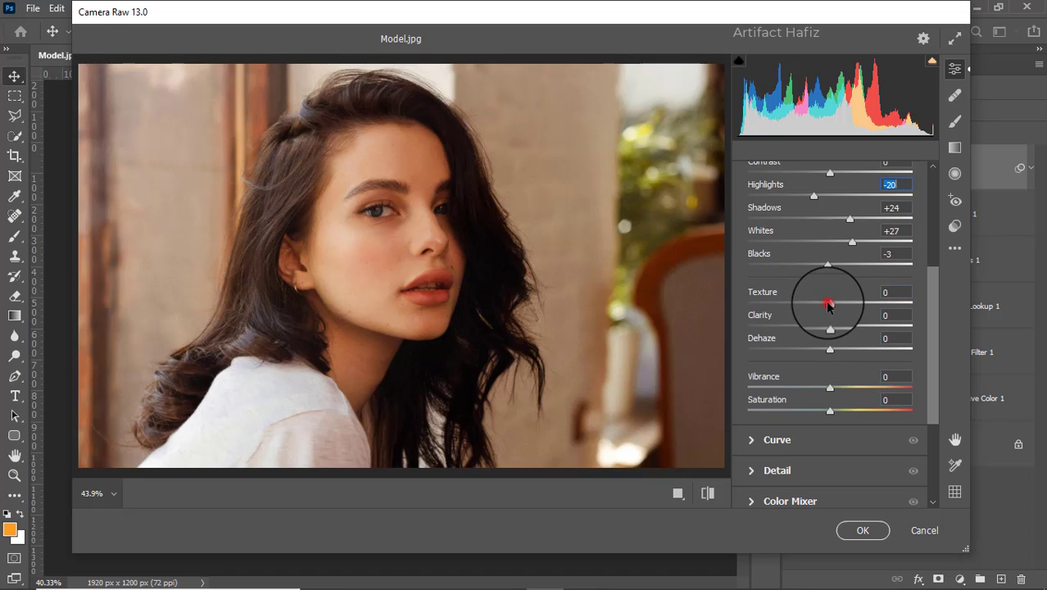
{"action": "left_click_drag", "start_coordinate": [831, 330], "coordinate": [834, 330]}
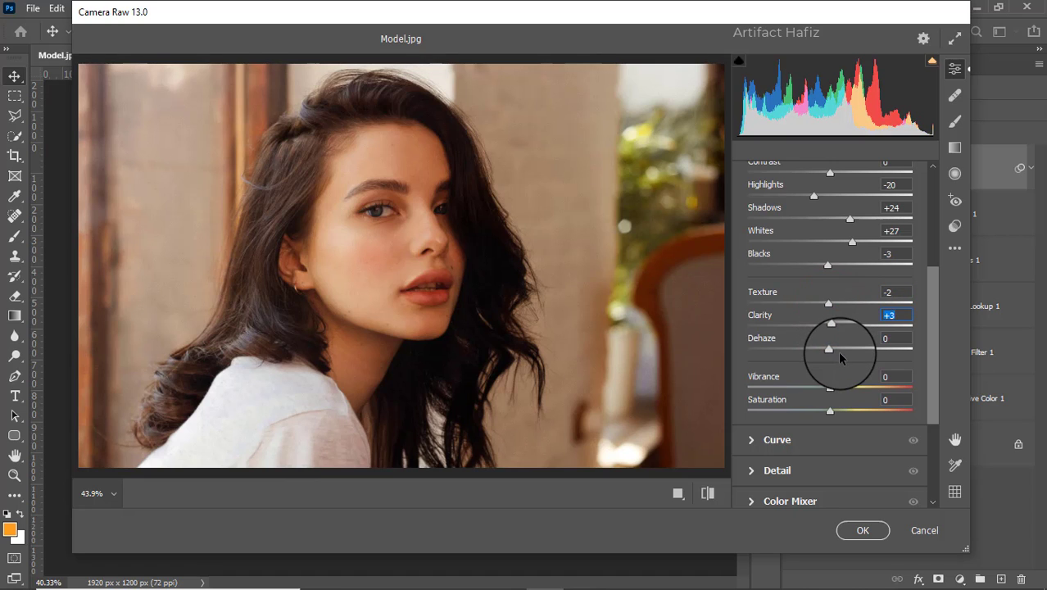
{"action": "scroll", "coordinate": [839, 354], "scroll_direction": "down", "scroll_amount": 4}
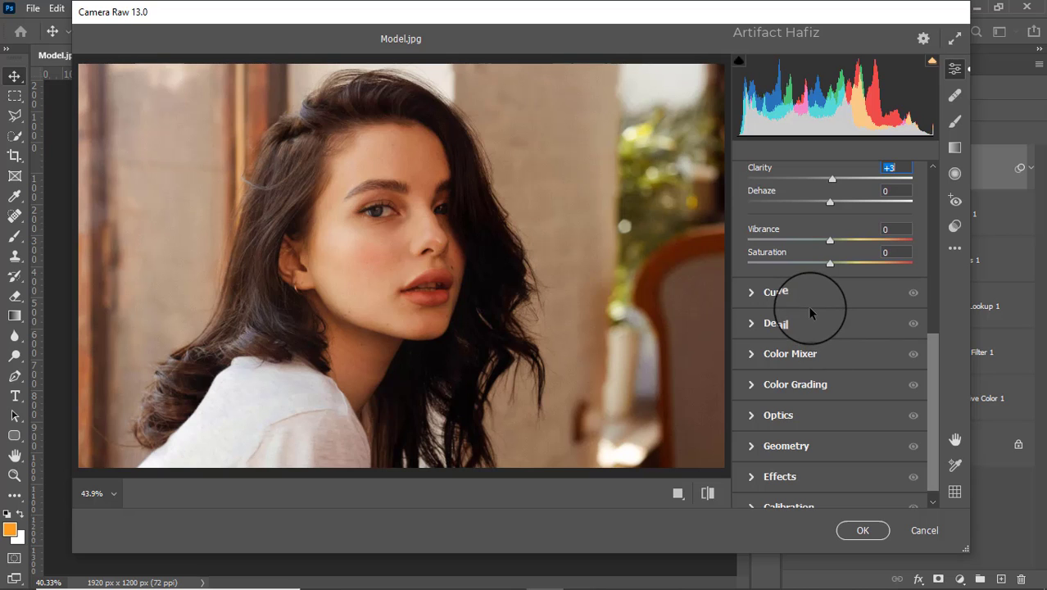
Step: Lift the tone curve's black point to an output of 5 for a faded look
{"action": "left_click", "coordinate": [752, 290]}
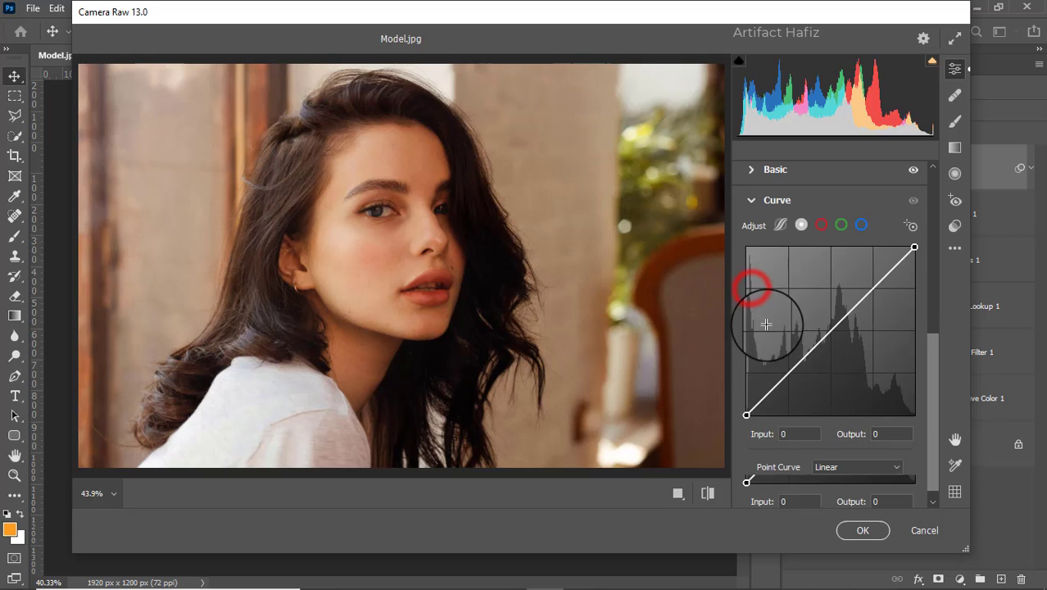
{"action": "left_click_drag", "start_coordinate": [747, 415], "coordinate": [747, 409]}
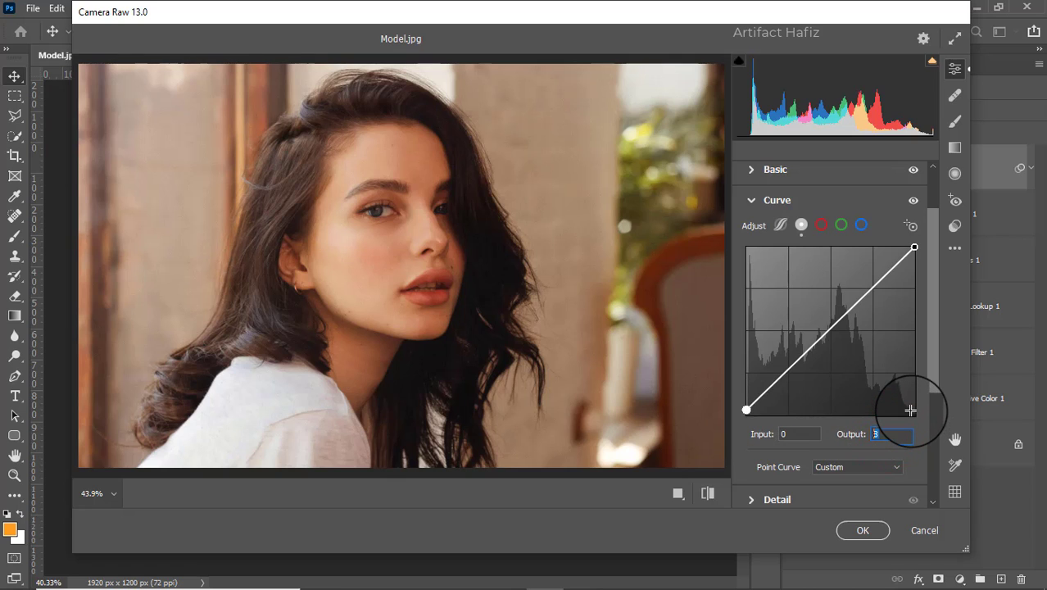
{"action": "type", "text": "5"}
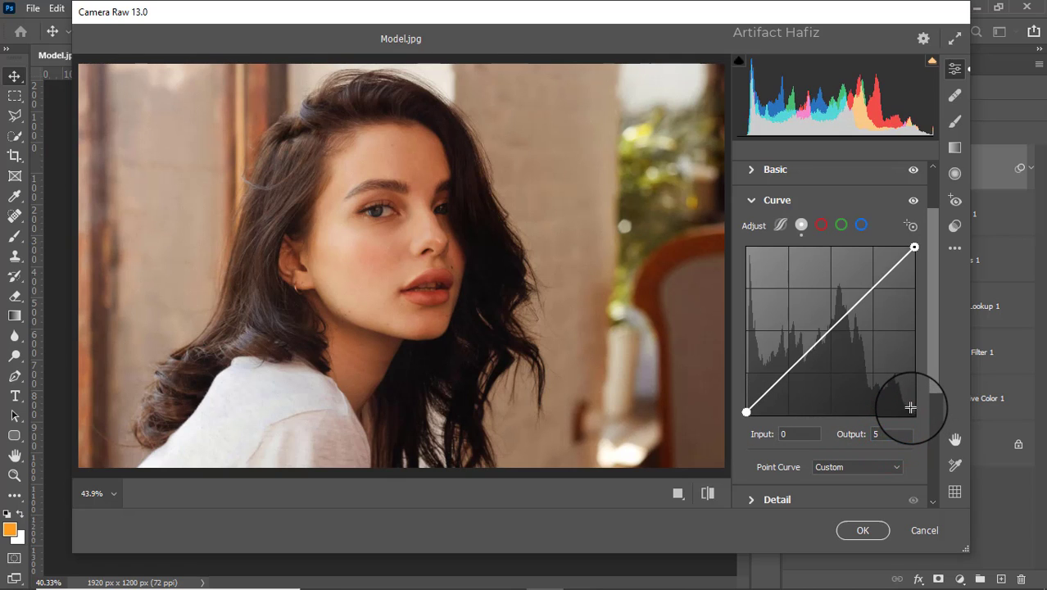
Step: Set Noise Reduction in the Detail panel to 6
{"action": "scroll", "coordinate": [864, 381], "scroll_direction": "down", "scroll_amount": 3}
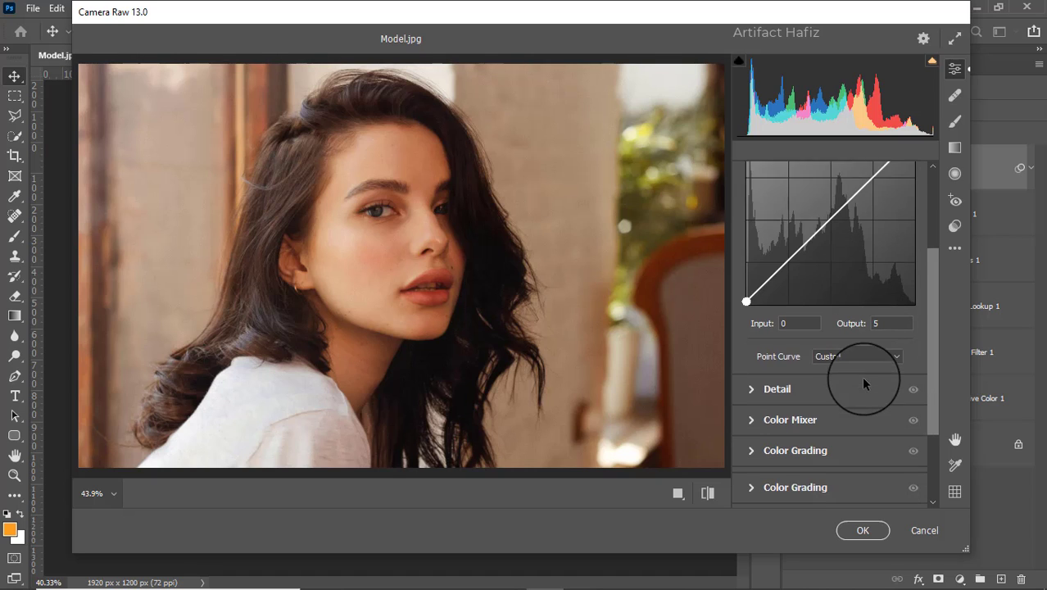
{"action": "left_click", "coordinate": [750, 389]}
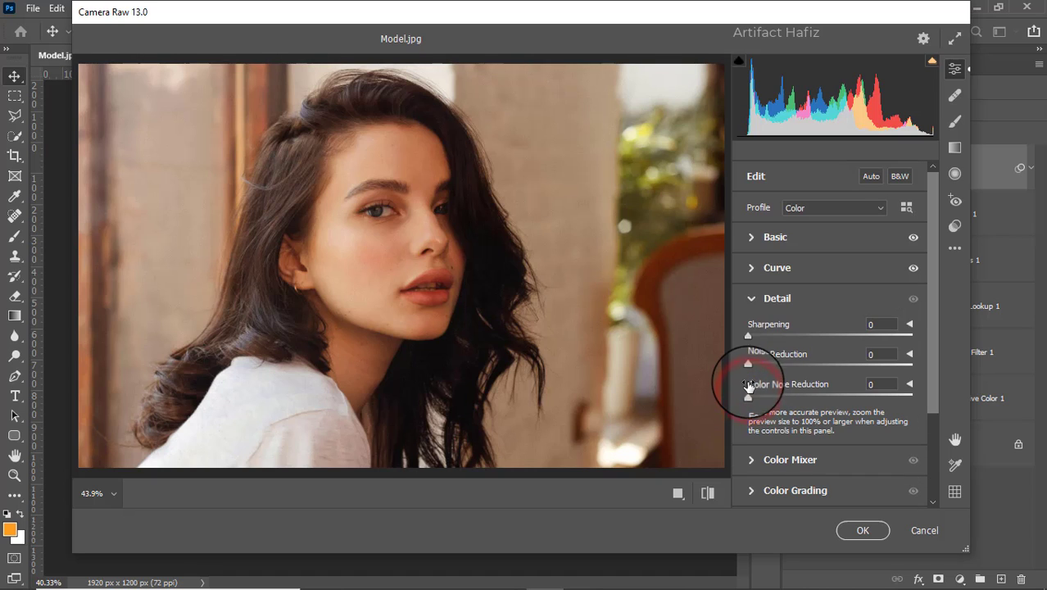
{"action": "left_click_drag", "start_coordinate": [748, 363], "coordinate": [757, 366]}
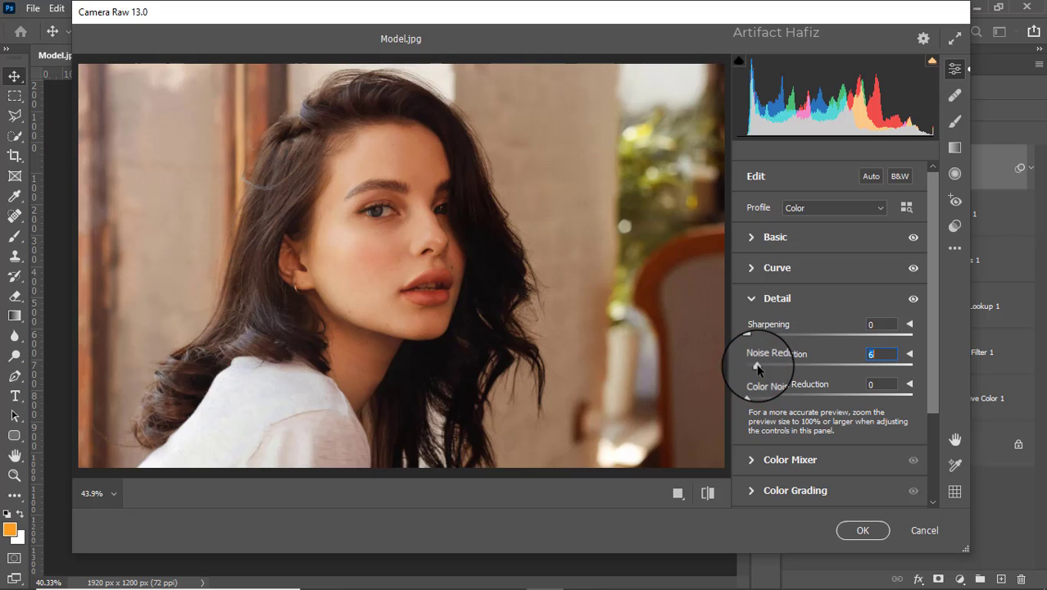
{"action": "scroll", "coordinate": [757, 365], "scroll_direction": "down", "scroll_amount": 3}
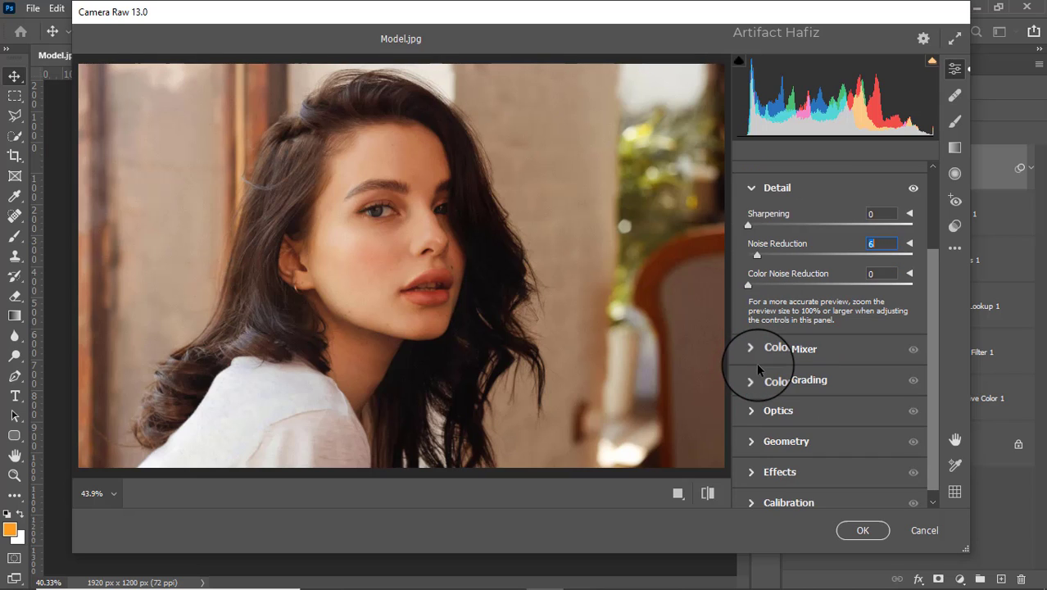
{"action": "left_click", "coordinate": [755, 350]}
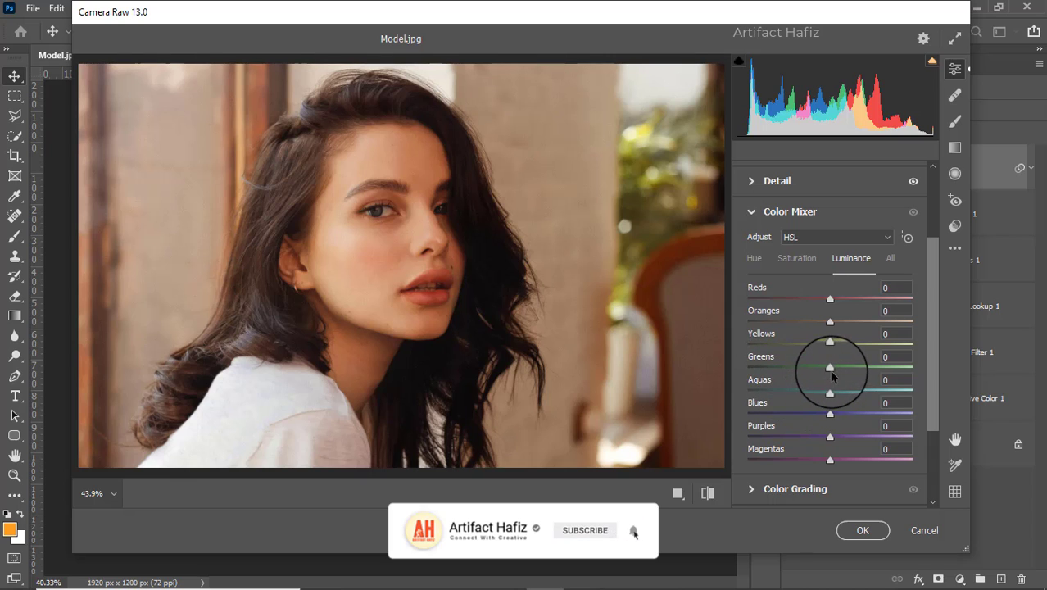
Step: Drop Greens and Yellows saturation to -100, checking the background zoomed in, then fit view
{"action": "left_click", "coordinate": [796, 258]}
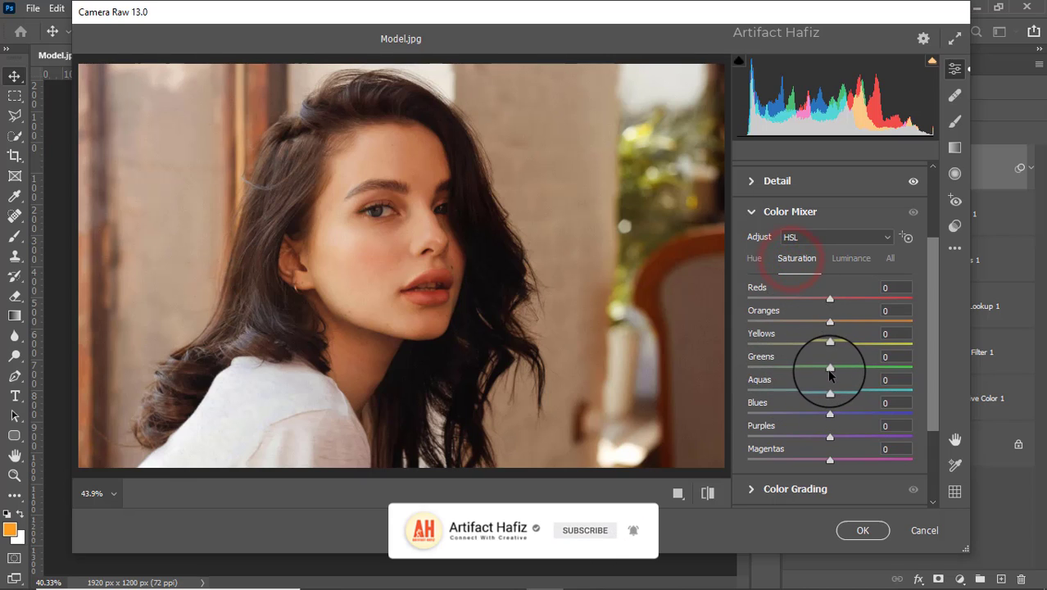
{"action": "left_click_drag", "start_coordinate": [830, 368], "coordinate": [727, 377]}
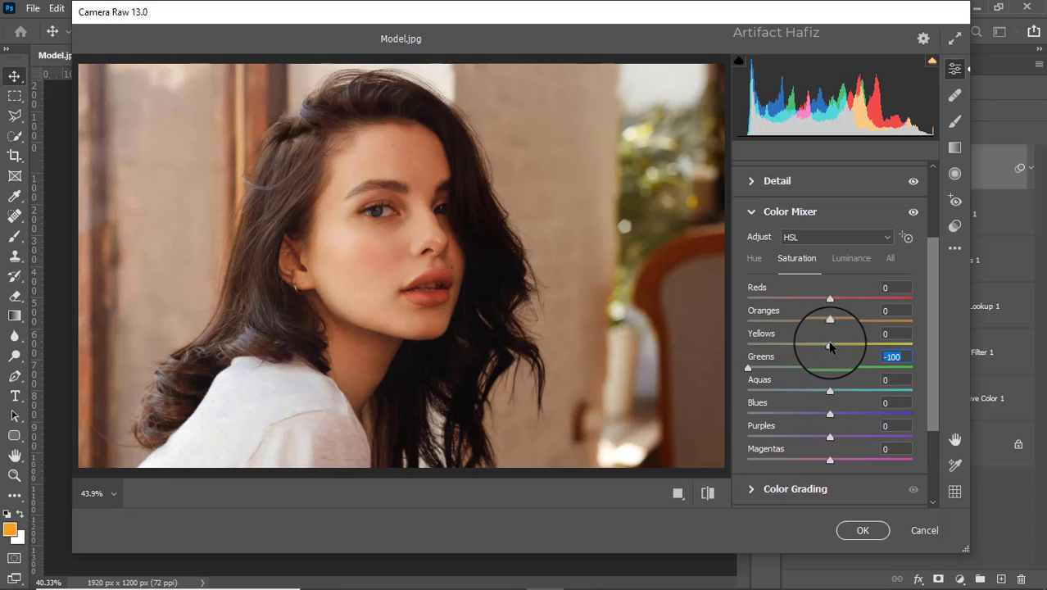
{"action": "left_click_drag", "start_coordinate": [830, 344], "coordinate": [749, 352]}
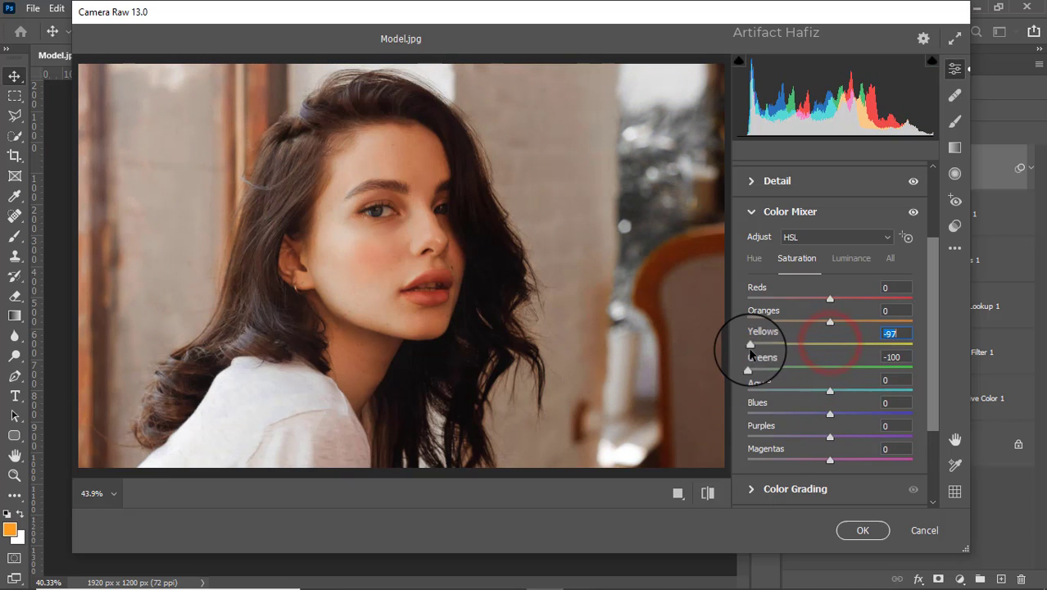
{"action": "left_click", "coordinate": [699, 355]}
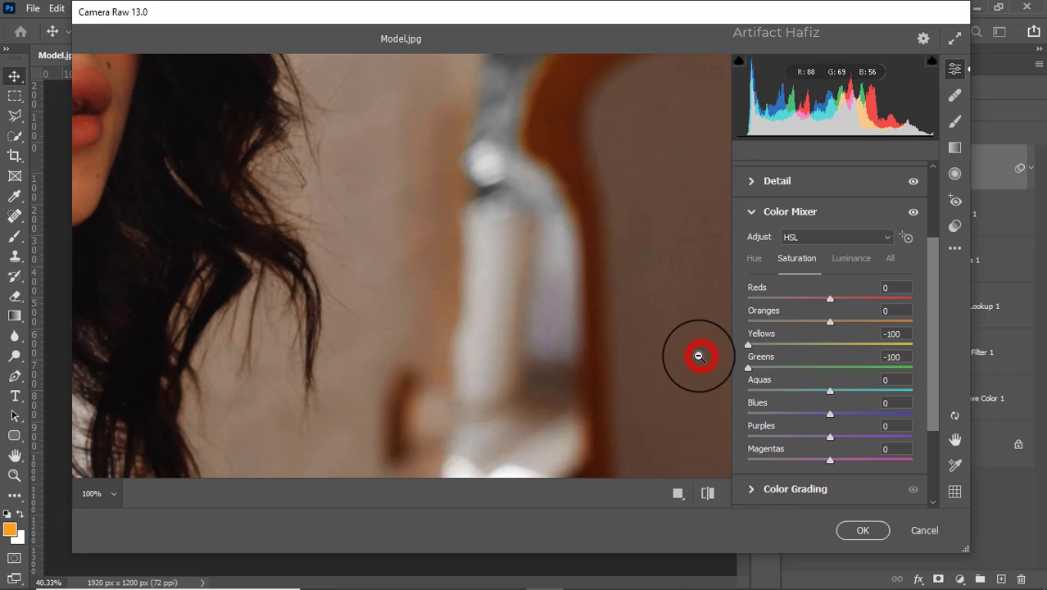
{"action": "left_click", "coordinate": [92, 494]}
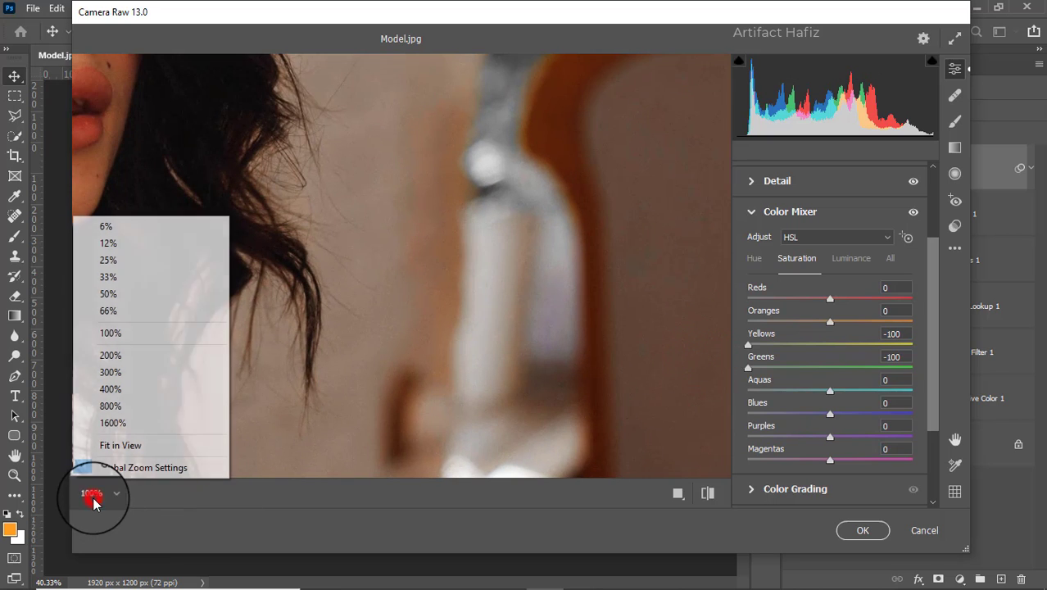
{"action": "left_click", "coordinate": [107, 446]}
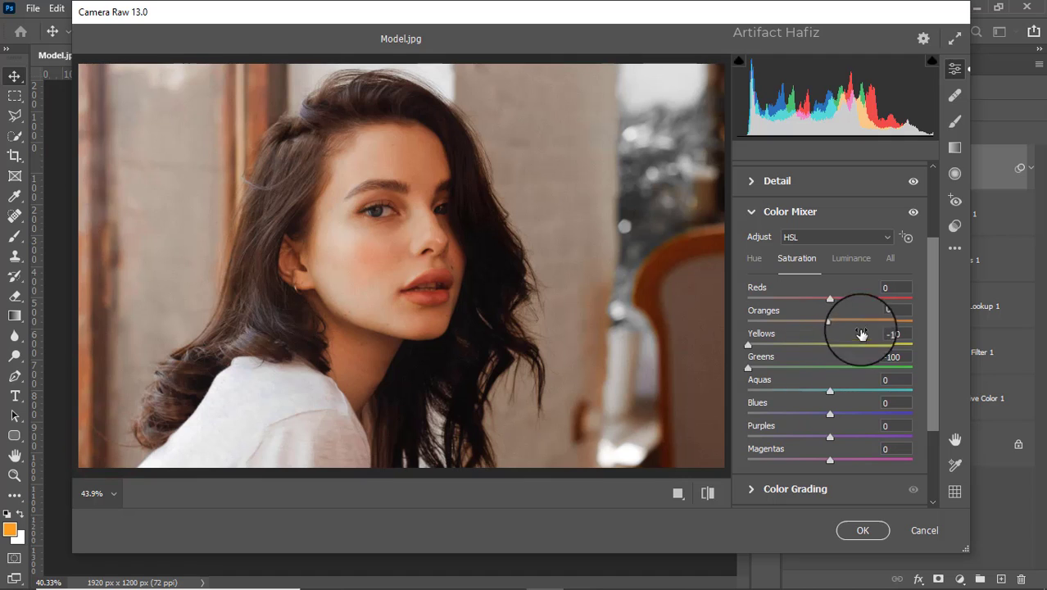
{"action": "left_click", "coordinate": [858, 258]}
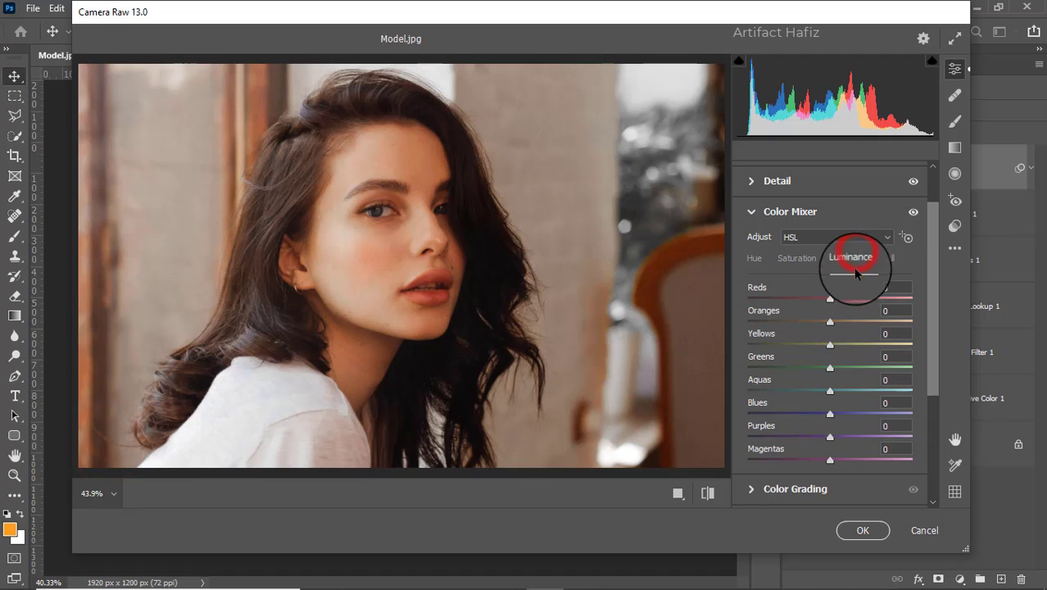
{"action": "scroll", "coordinate": [827, 367], "scroll_direction": "down", "scroll_amount": 3}
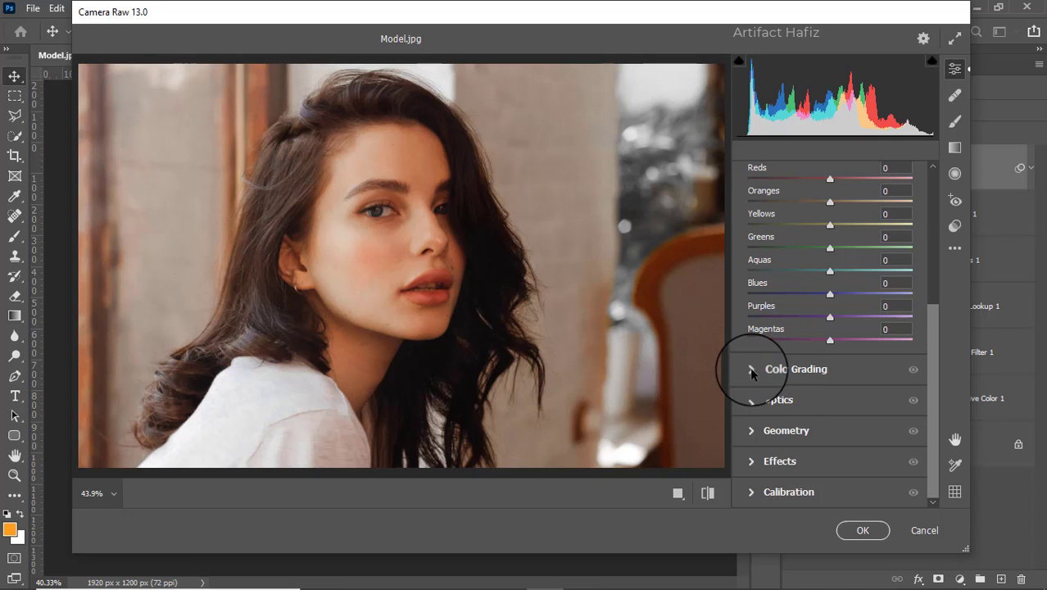
Step: Add a -15 vignette with Roundness +100 and Feather 100
{"action": "left_click", "coordinate": [752, 461]}
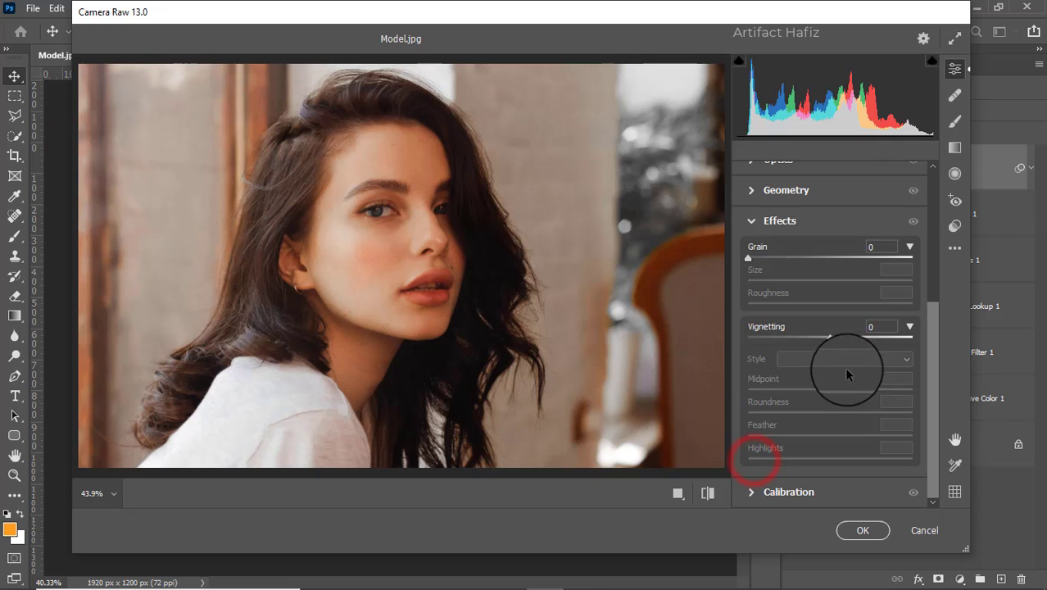
{"action": "left_click_drag", "start_coordinate": [830, 338], "coordinate": [818, 339]}
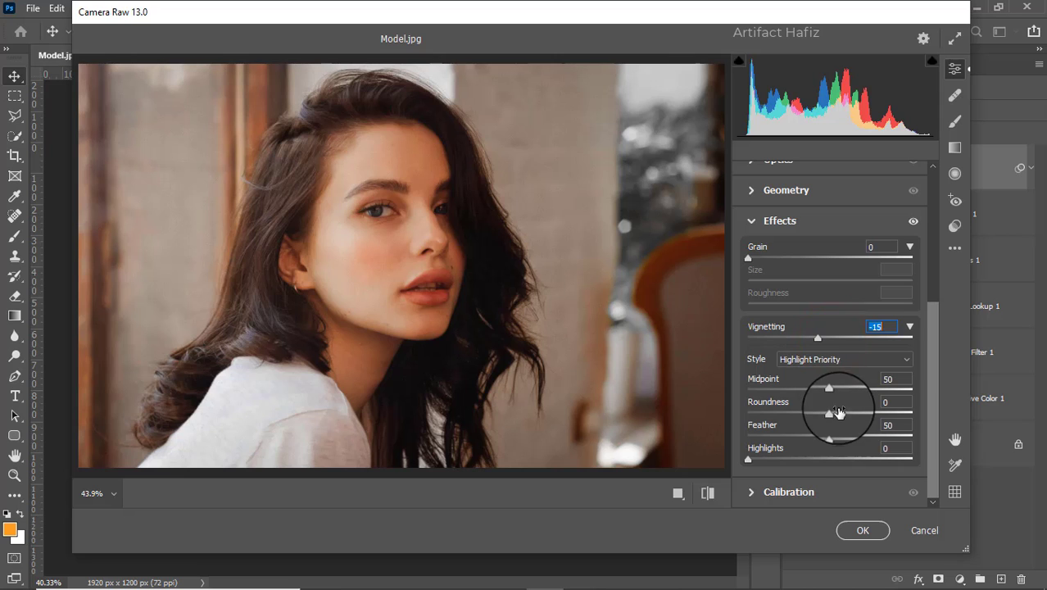
{"action": "left_click_drag", "start_coordinate": [829, 413], "coordinate": [948, 405]}
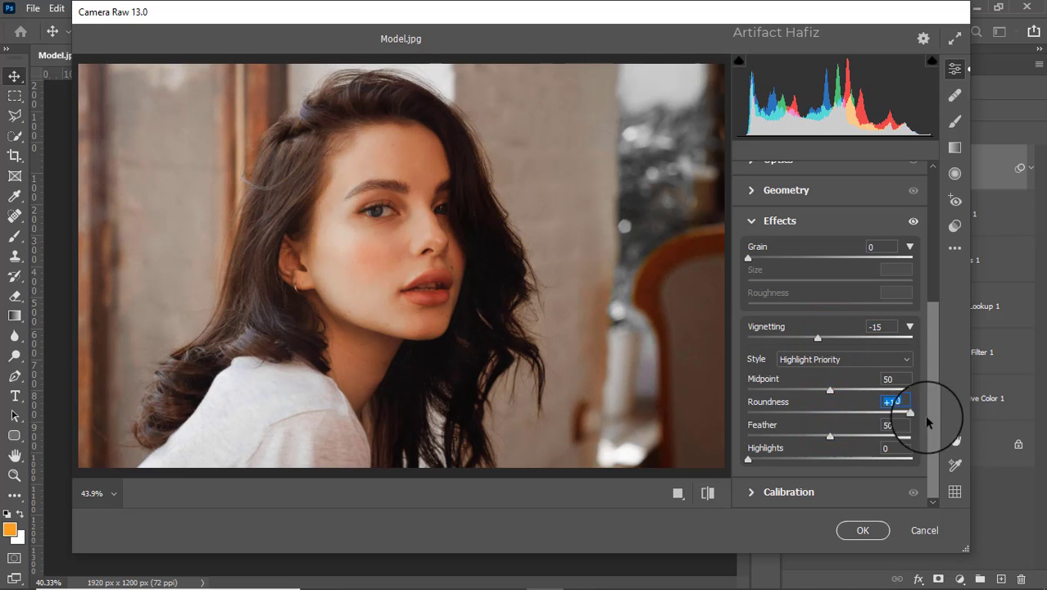
{"action": "left_click_drag", "start_coordinate": [829, 435], "coordinate": [930, 431]}
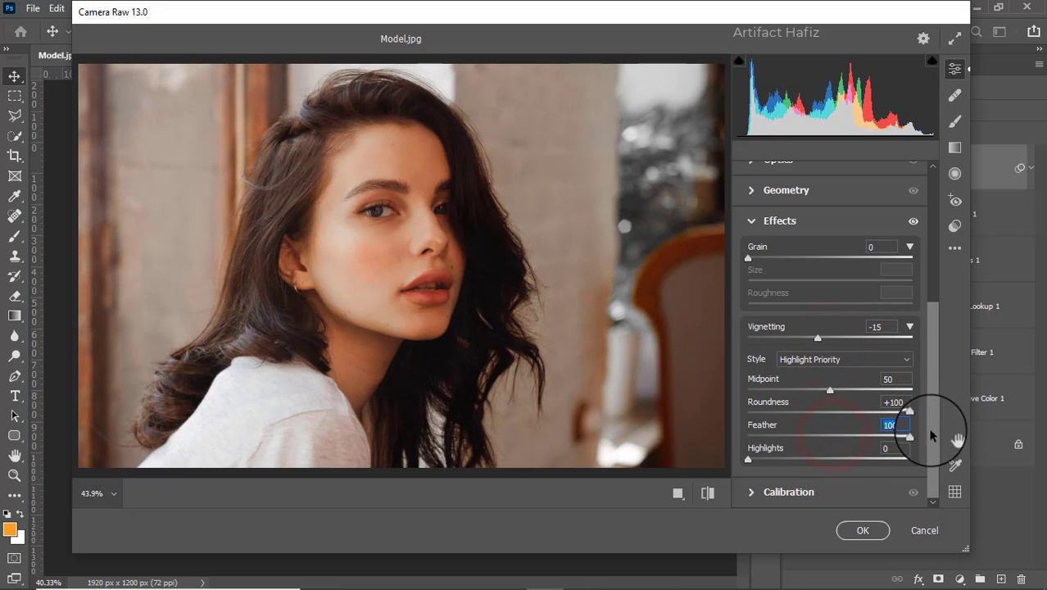
Step: Set Calibration Red Saturation -7, Green slightly positive, and Blue Saturation +7
{"action": "left_click", "coordinate": [749, 492]}
{"action": "left_click_drag", "start_coordinate": [826, 354], "coordinate": [822, 354]}
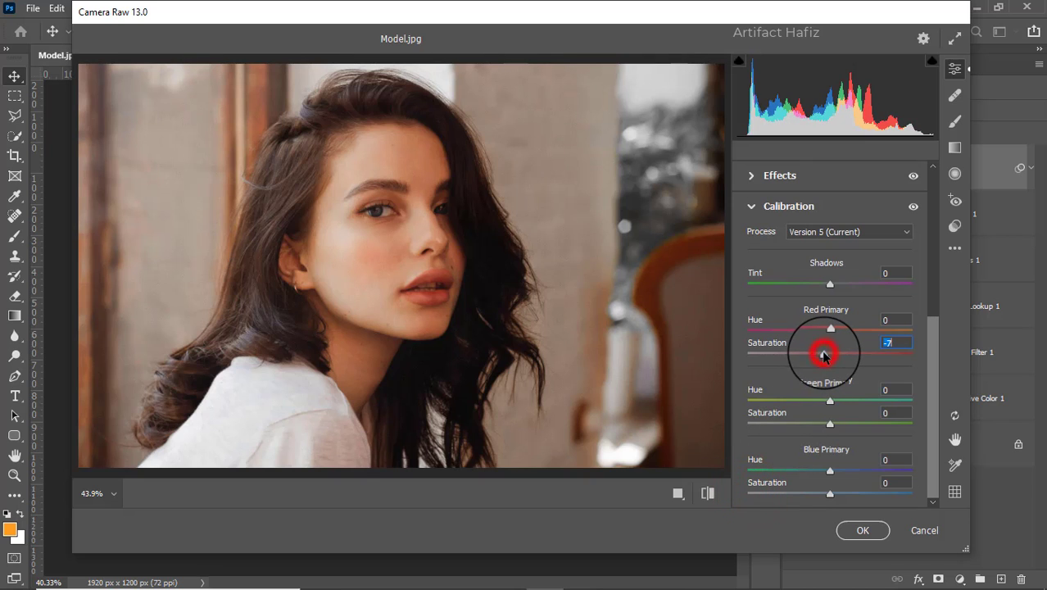
{"action": "left_click_drag", "start_coordinate": [832, 424], "coordinate": [836, 423]}
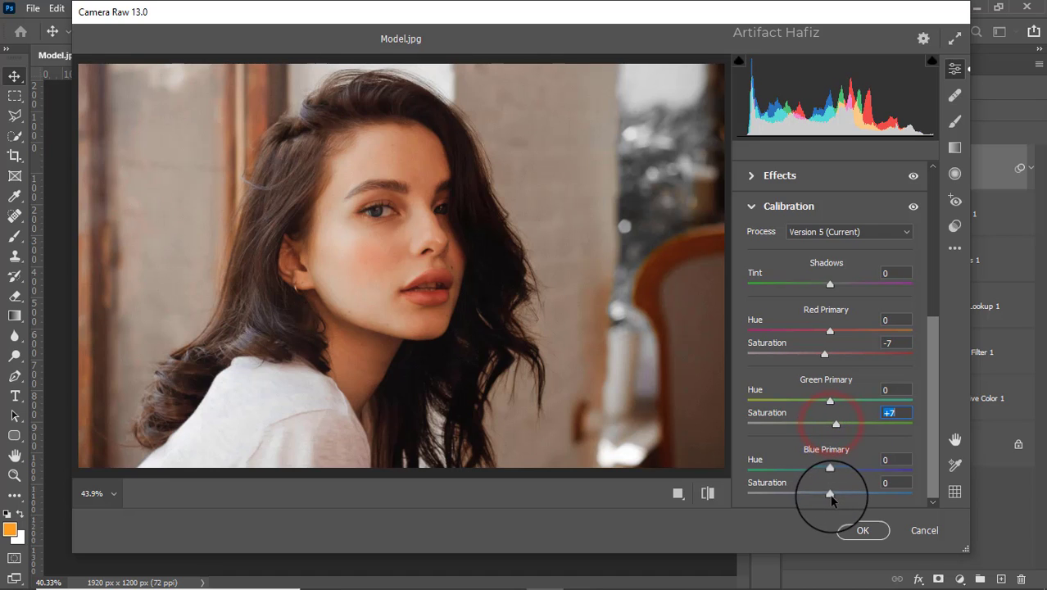
{"action": "left_click_drag", "start_coordinate": [830, 494], "coordinate": [836, 494]}
{"action": "left_click_drag", "start_coordinate": [836, 425], "coordinate": [832, 424]}
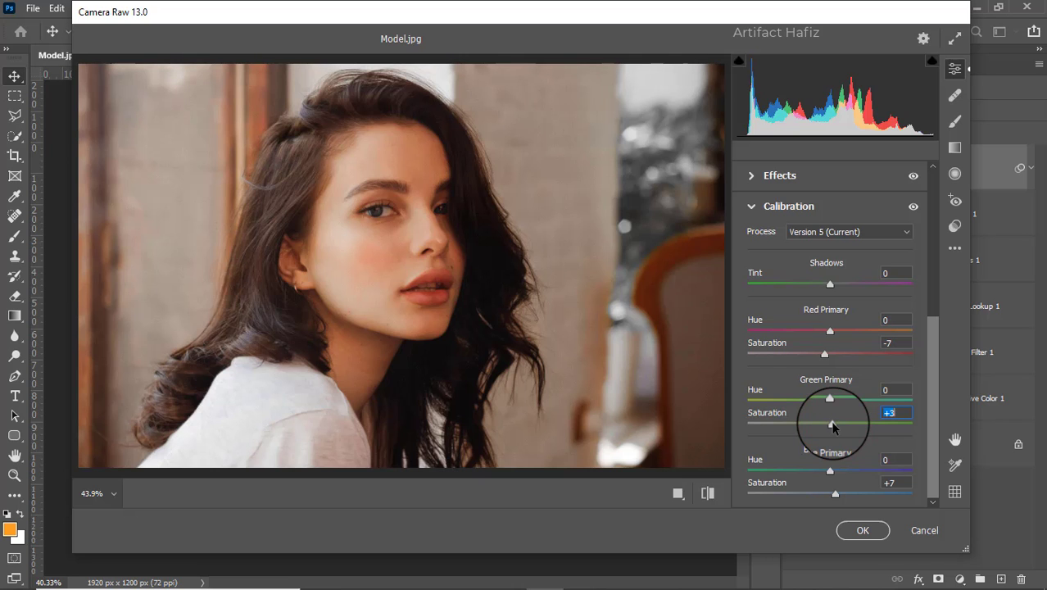
Step: Apply the Camera Raw grade to Layer 1 and fade that layer to 40% opacity
{"action": "left_click", "coordinate": [863, 529]}
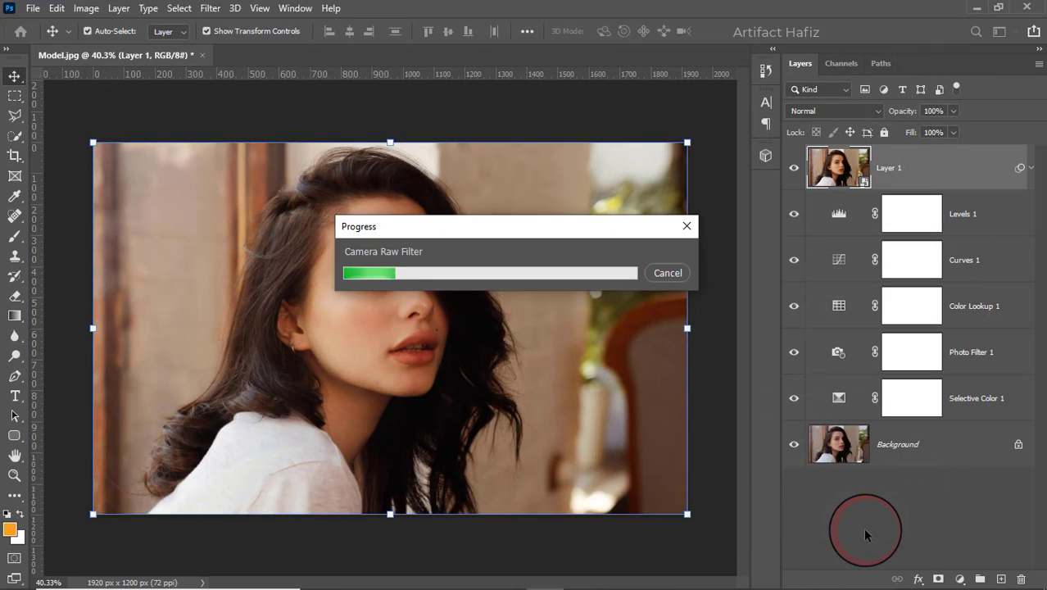
{"action": "left_click", "coordinate": [794, 167]}
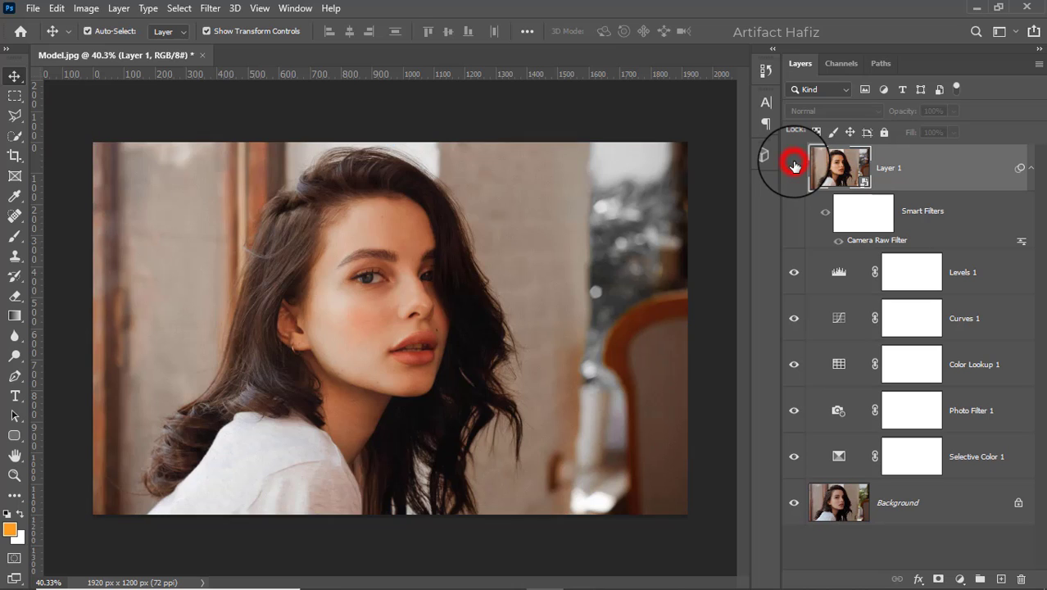
{"action": "left_click", "coordinate": [795, 167]}
{"action": "left_click", "coordinate": [954, 111]}
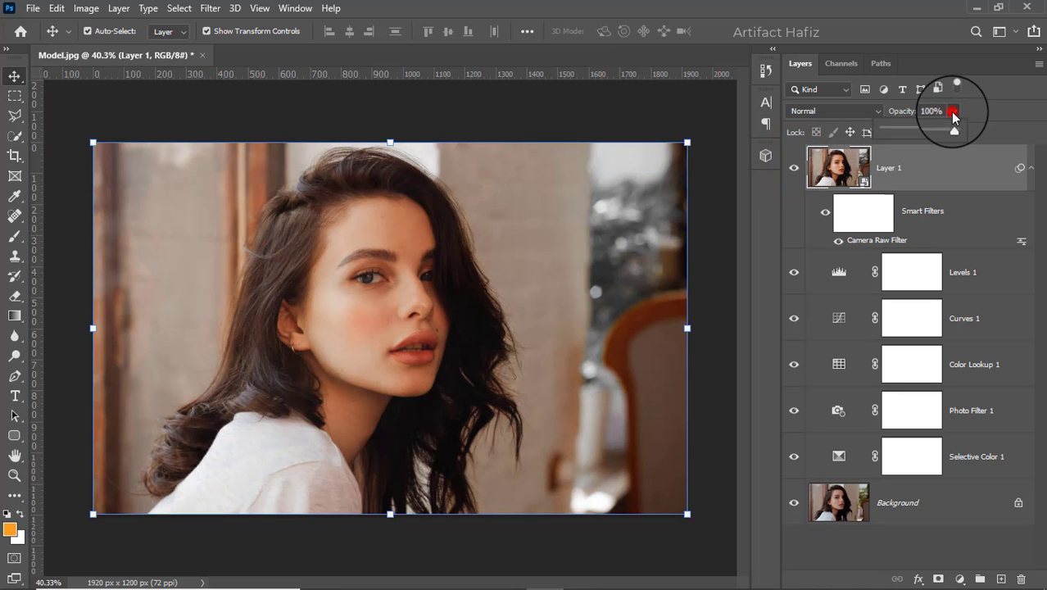
{"action": "left_click_drag", "start_coordinate": [946, 133], "coordinate": [914, 130]}
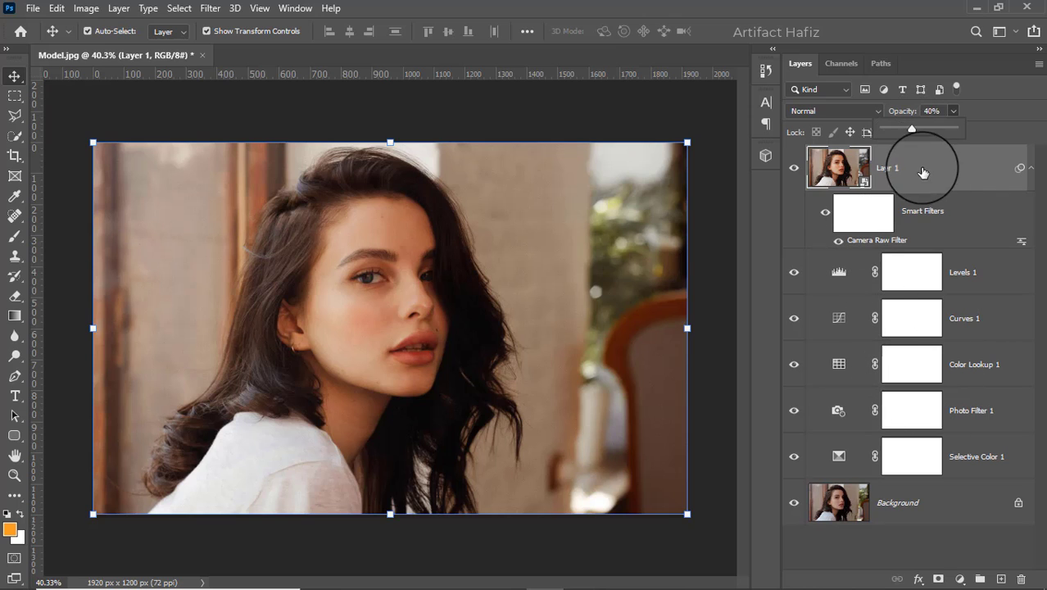
{"action": "left_click", "coordinate": [926, 164]}
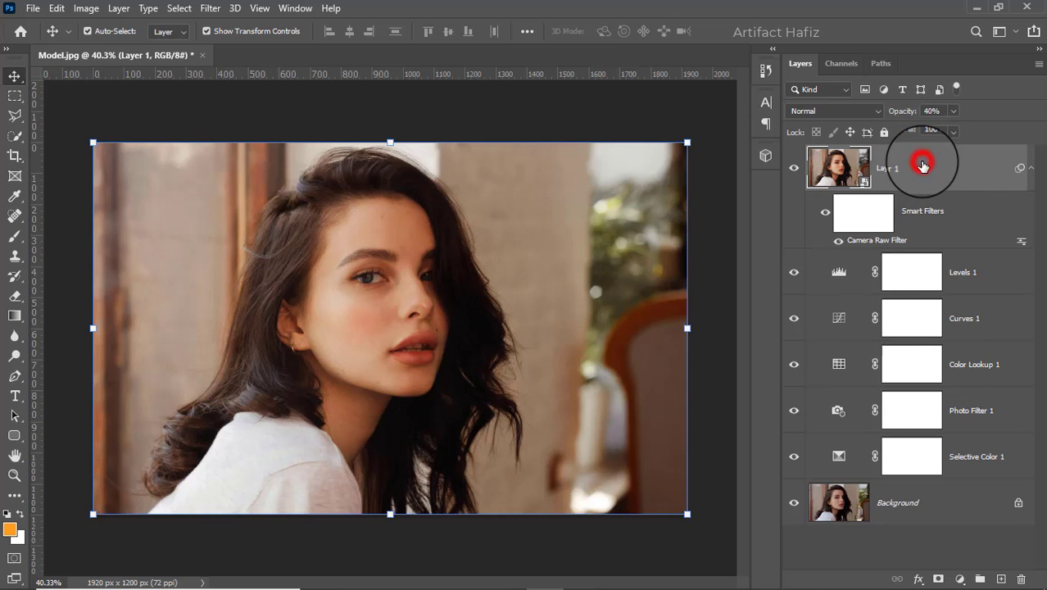
Step: Alt-toggle the Background visibility to compare the original photo against the graded layers
{"action": "key", "text": "alt"}
{"action": "left_click", "coordinate": [795, 503], "text": "alt"}
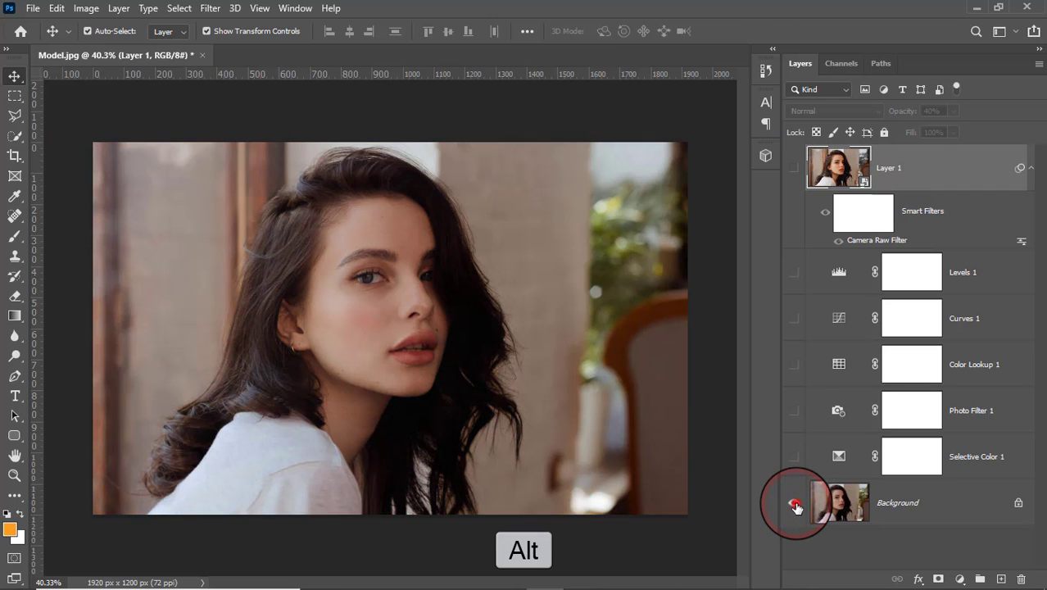
{"action": "left_click", "coordinate": [794, 503], "text": "alt"}
{"action": "left_click", "coordinate": [794, 505], "text": "alt"}
{"action": "left_click", "coordinate": [795, 504], "text": "alt"}
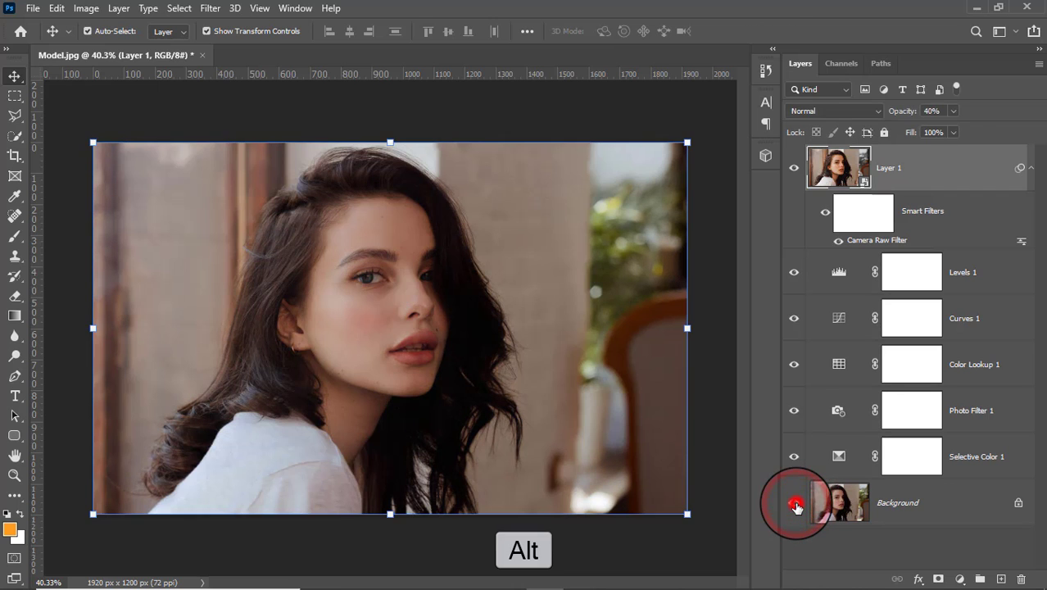